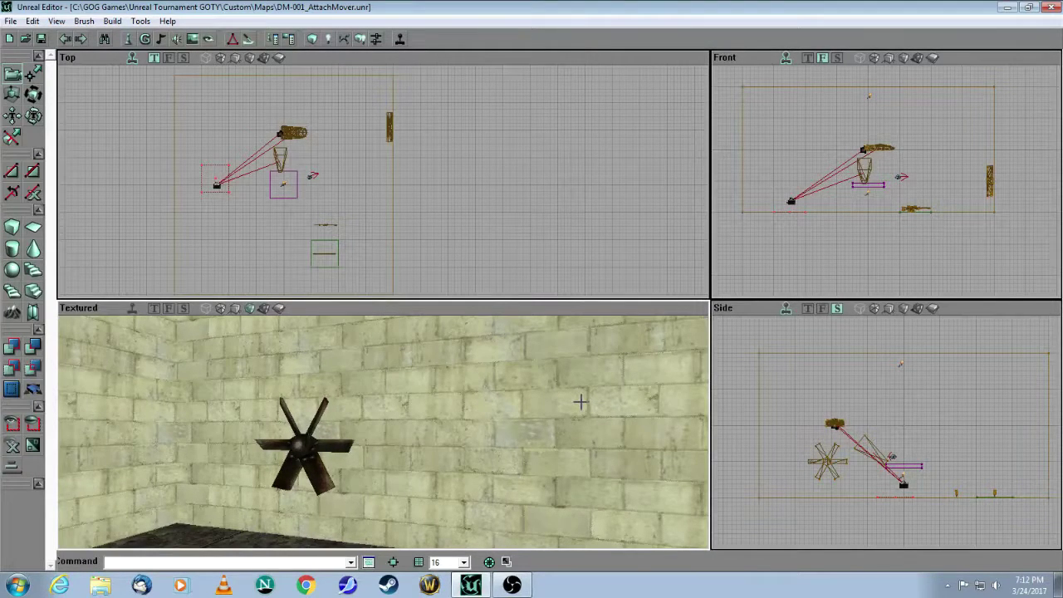
- Locate and select the Fan2 class under Actor > Decoration in the actor class browser, and close the browser
drag(548, 461, 529, 406)
drag(308, 507, 308, 478)
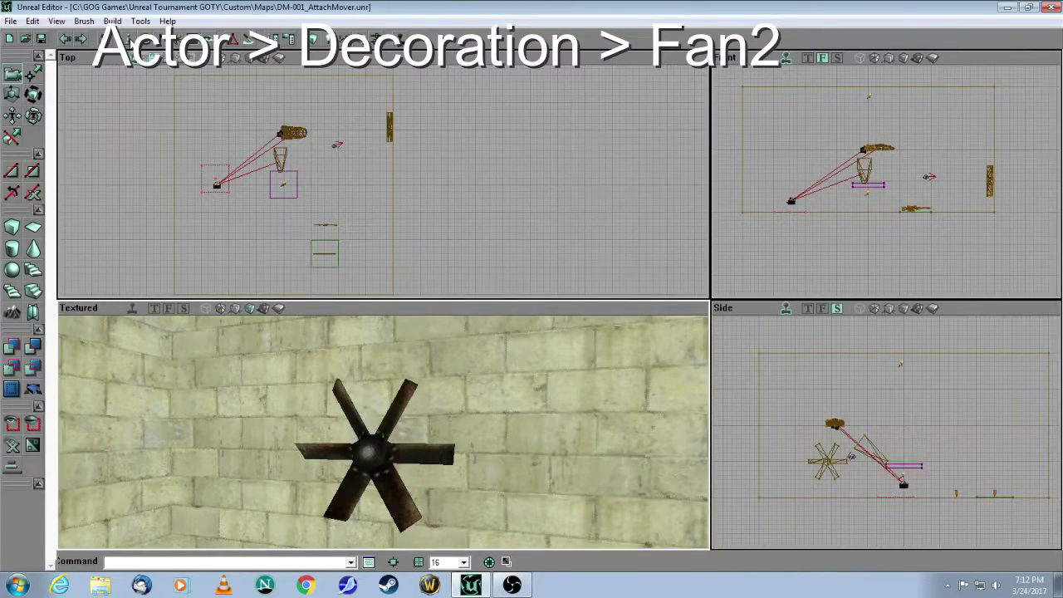
click(133, 40)
click(268, 218)
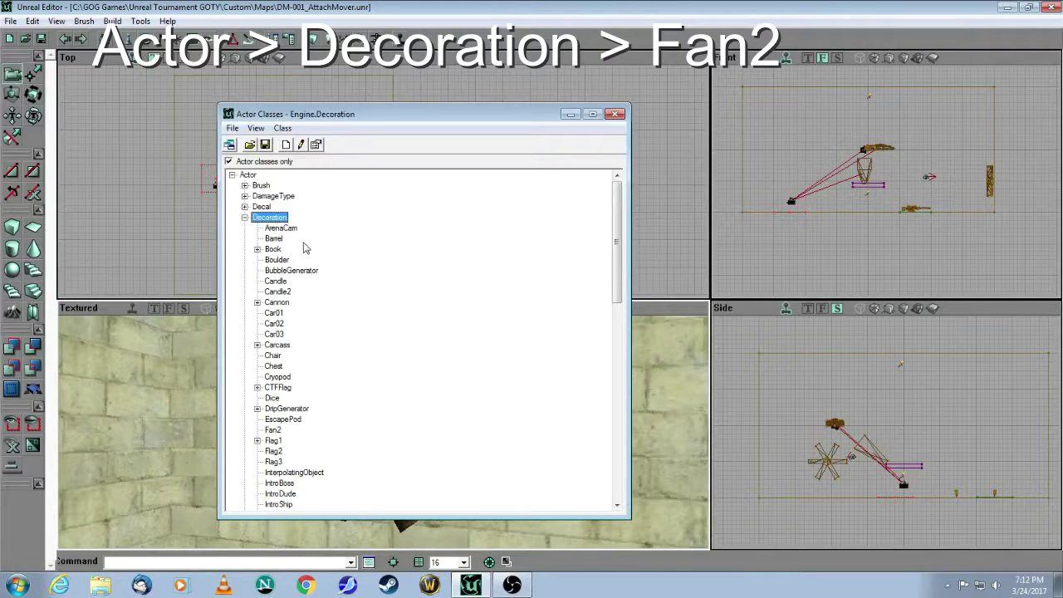
click(273, 431)
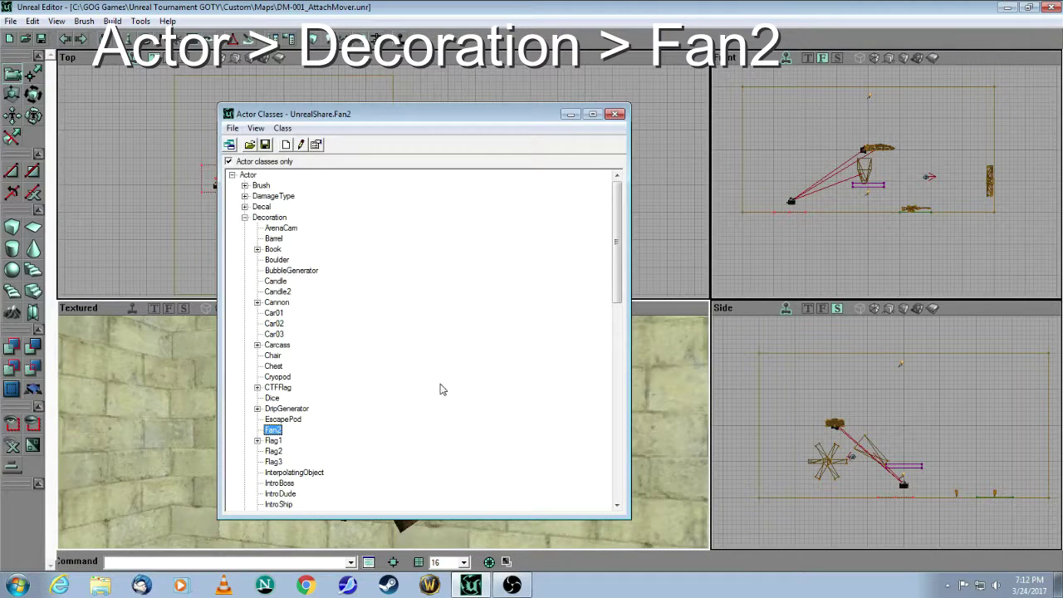
click(615, 115)
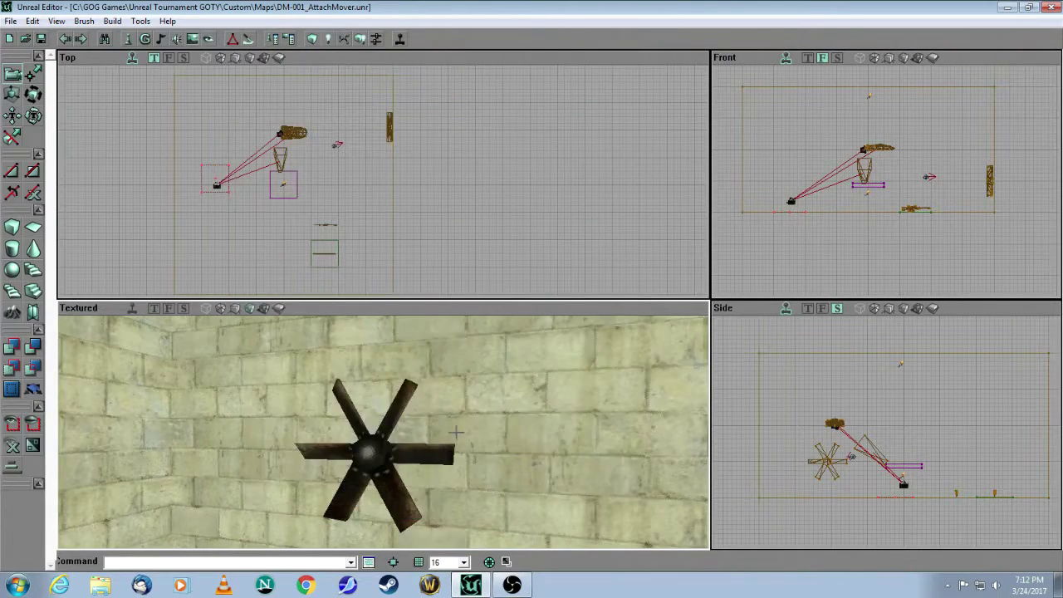
- Open the properties of the wall fan and inspect its bStatic setting in the Advanced group
click(363, 464)
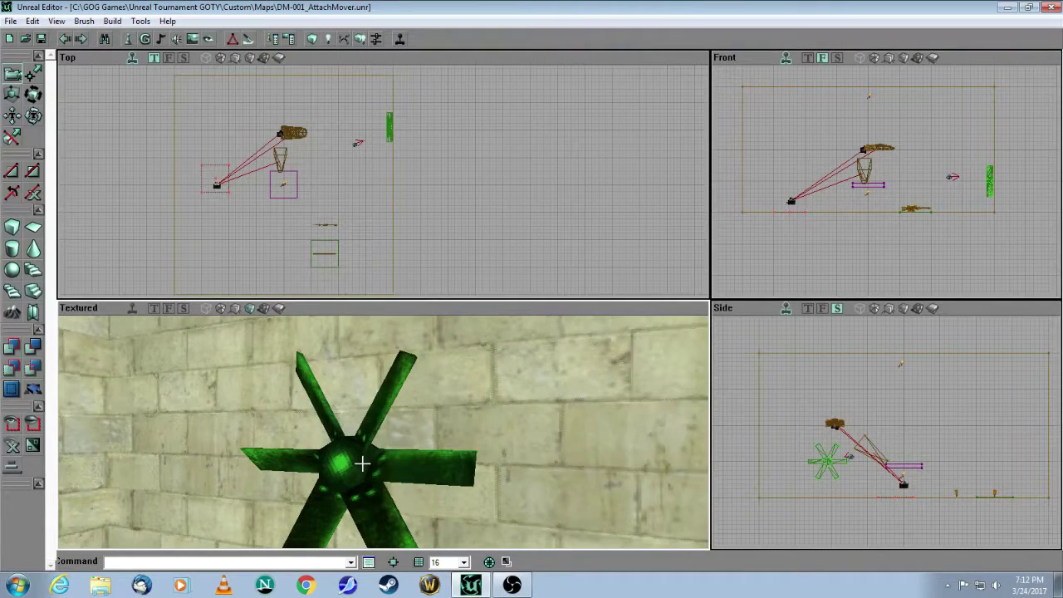
right_click(363, 464)
click(387, 223)
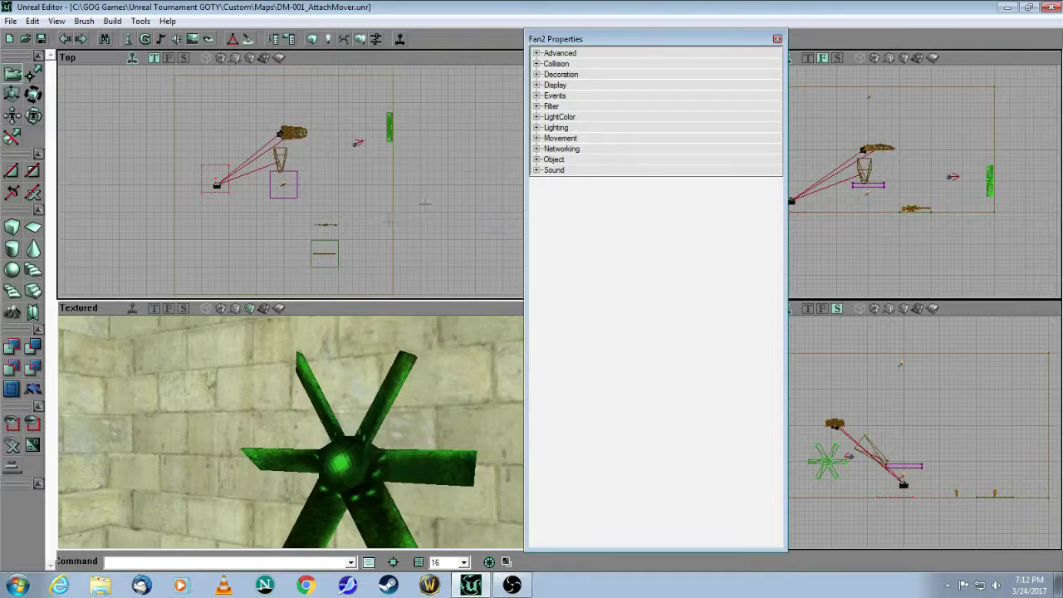
drag(593, 44, 627, 253)
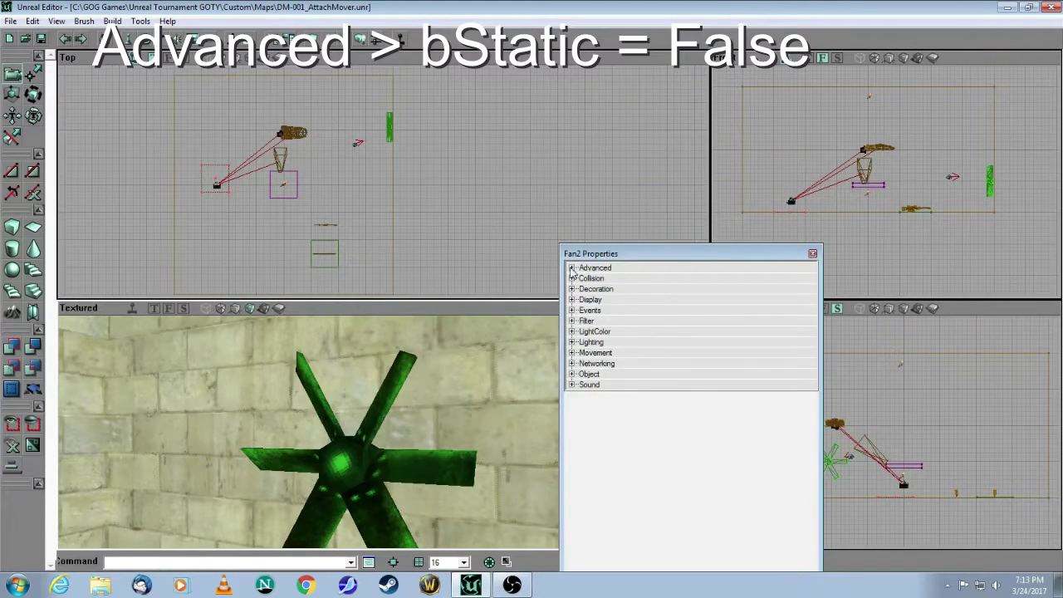
click(571, 268)
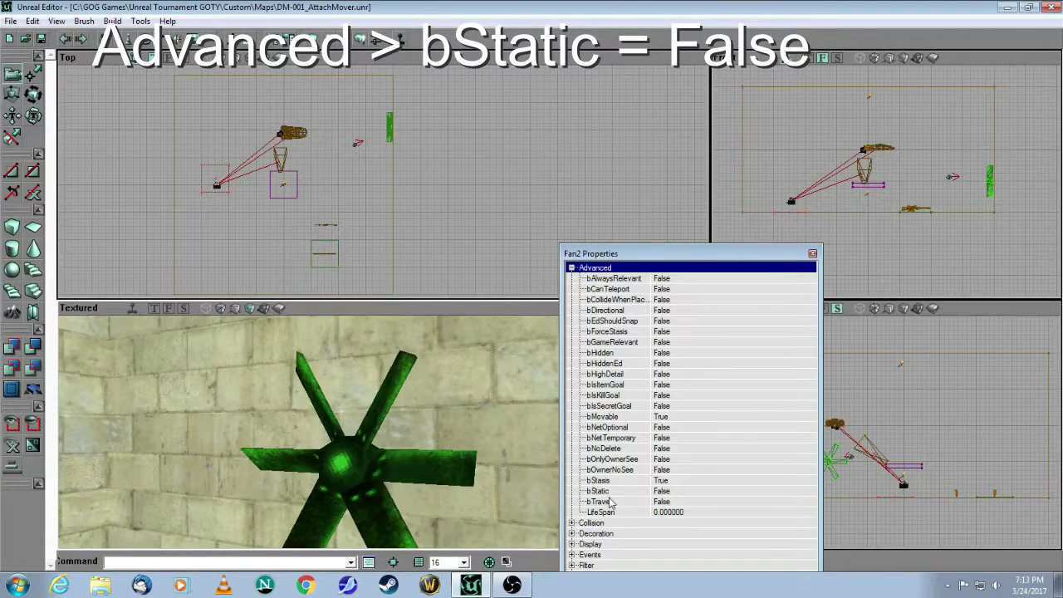
click(687, 493)
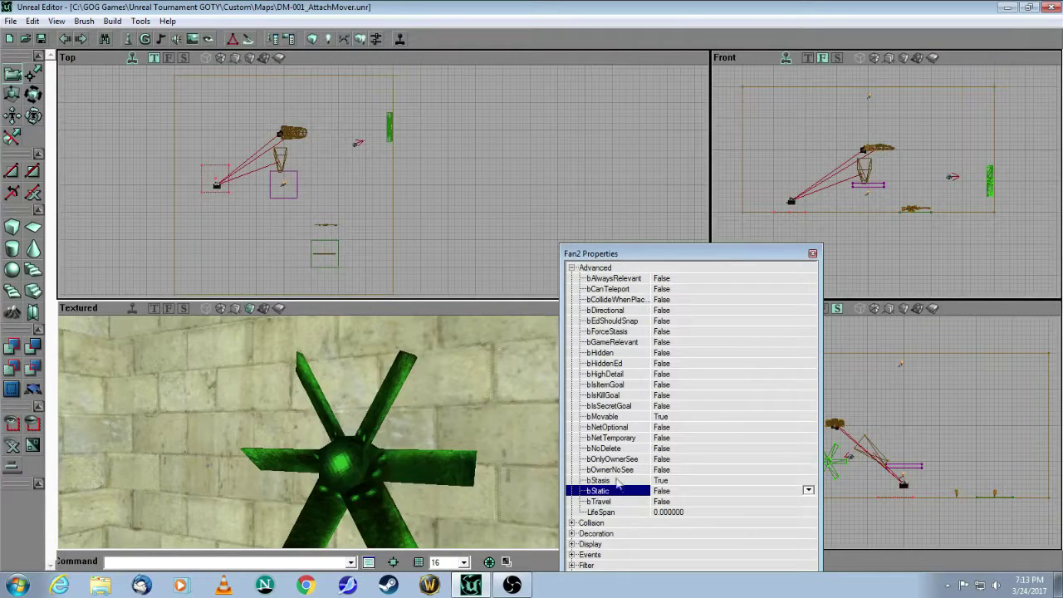
- Examine the fan's Movement properties, including bFixedRotationDir and the RotationRate components, and close its properties
drag(645, 254, 621, 66)
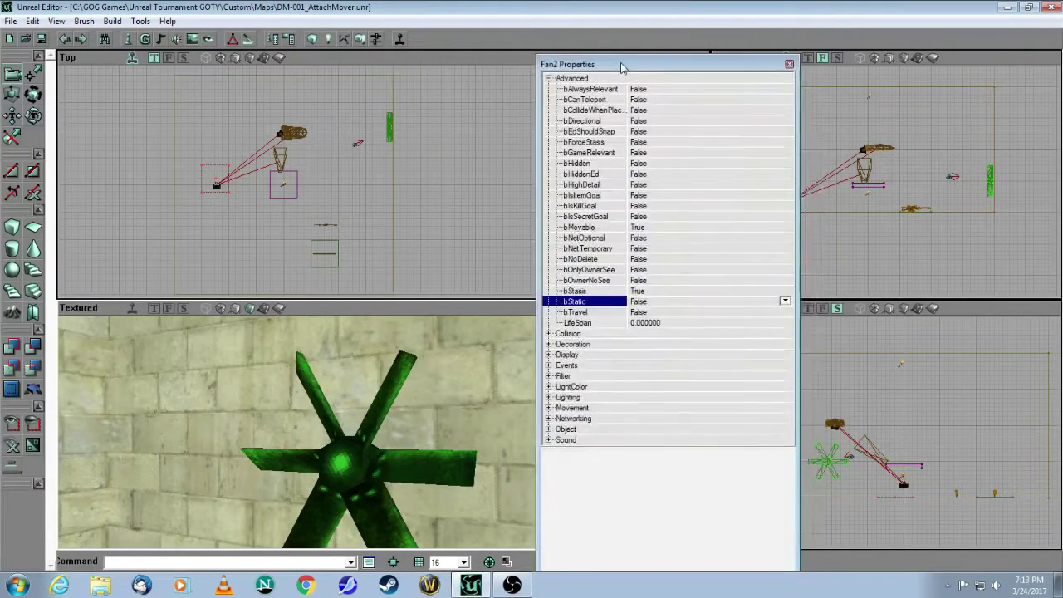
click(547, 408)
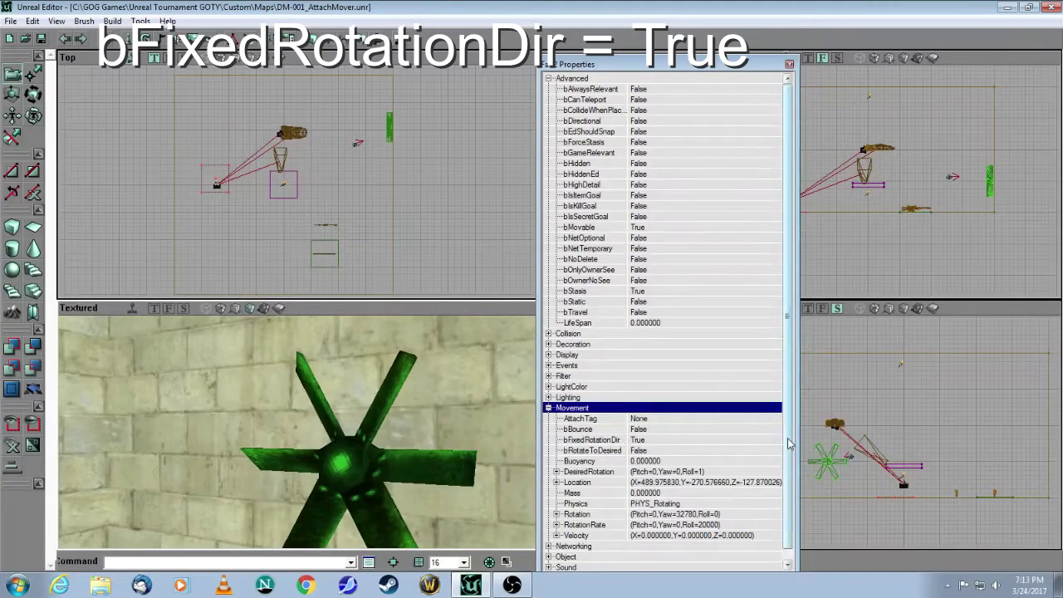
scroll(789, 444, down, 1)
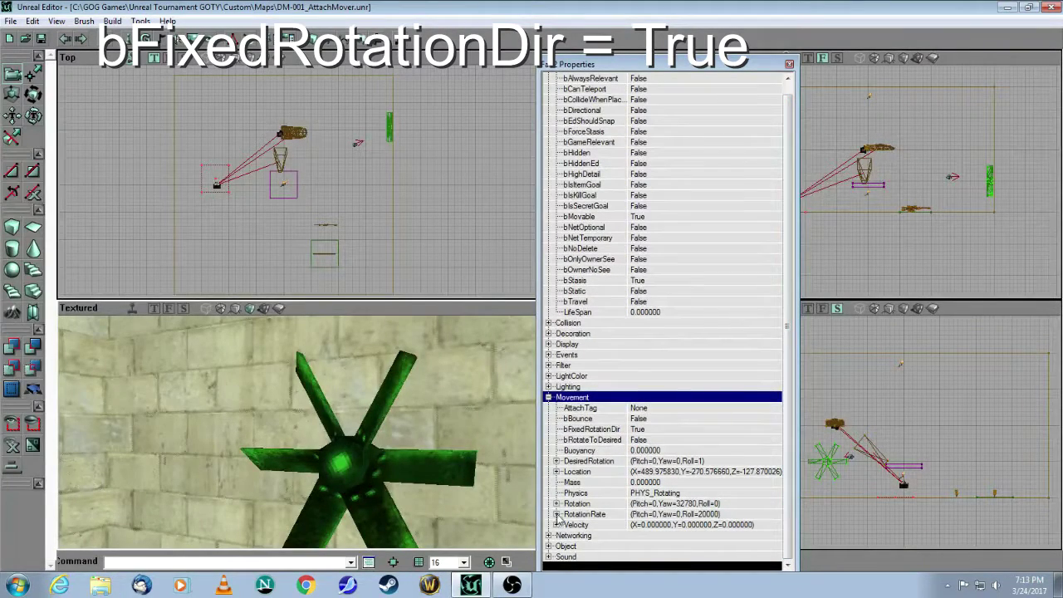
click(561, 516)
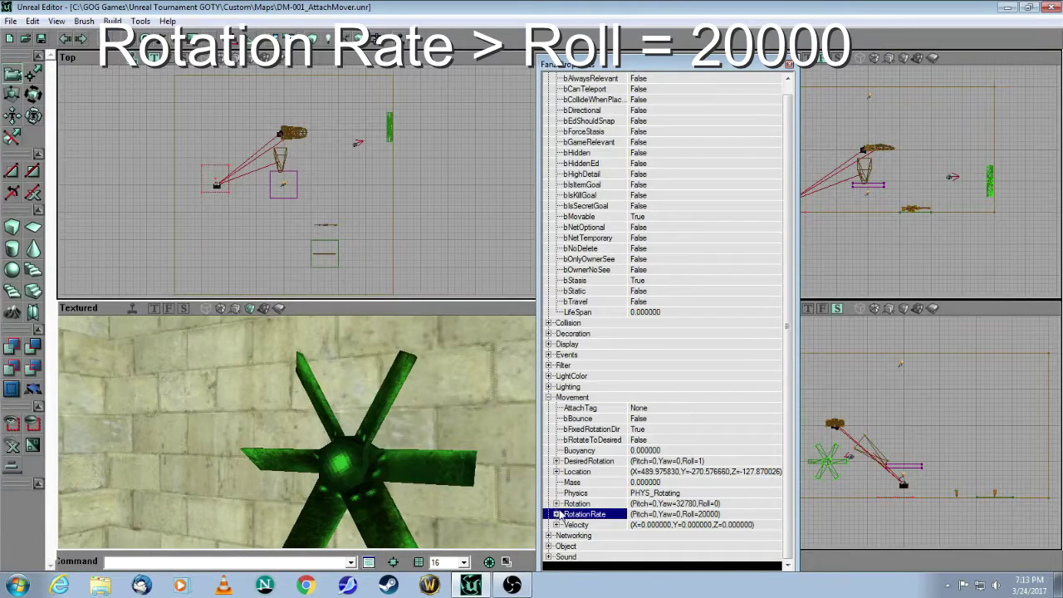
click(556, 515)
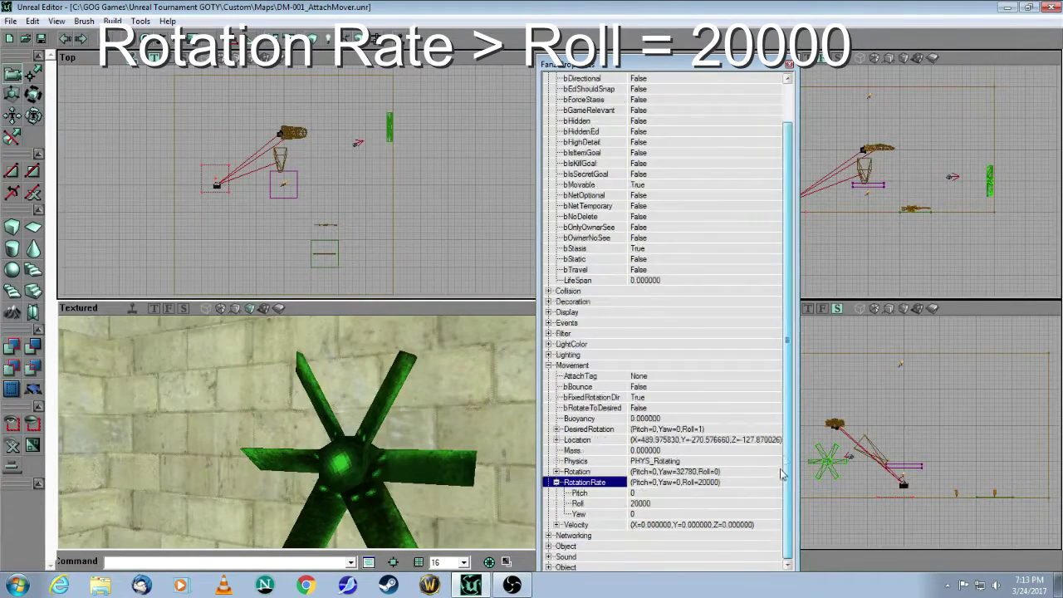
scroll(624, 516, down, 1)
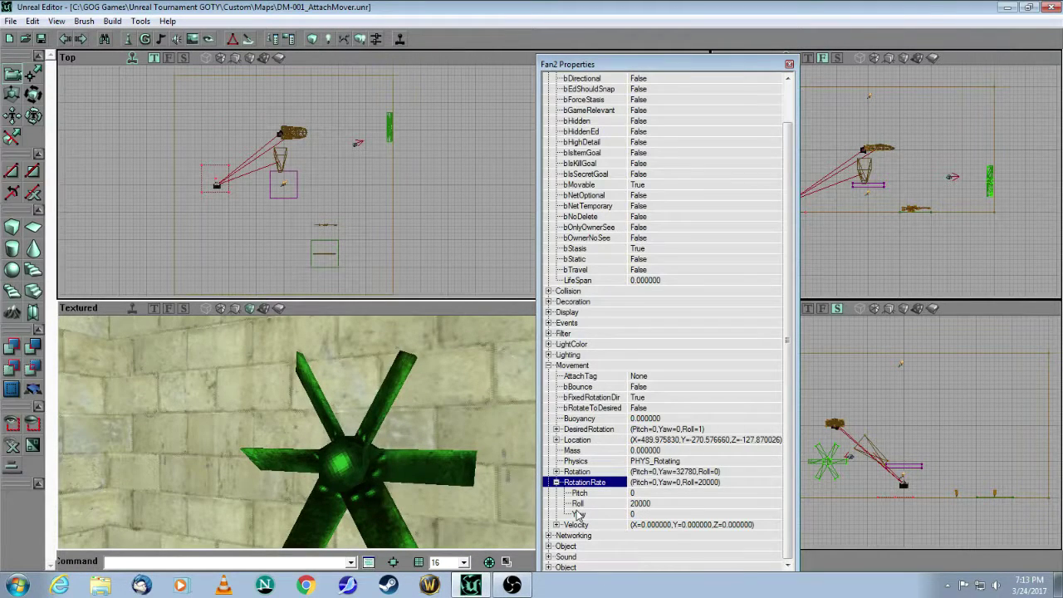
click(789, 64)
- Open the properties of the sniper rifle on the red-outlined floor brush and inspect its Advanced bStatic setting
drag(528, 389, 631, 423)
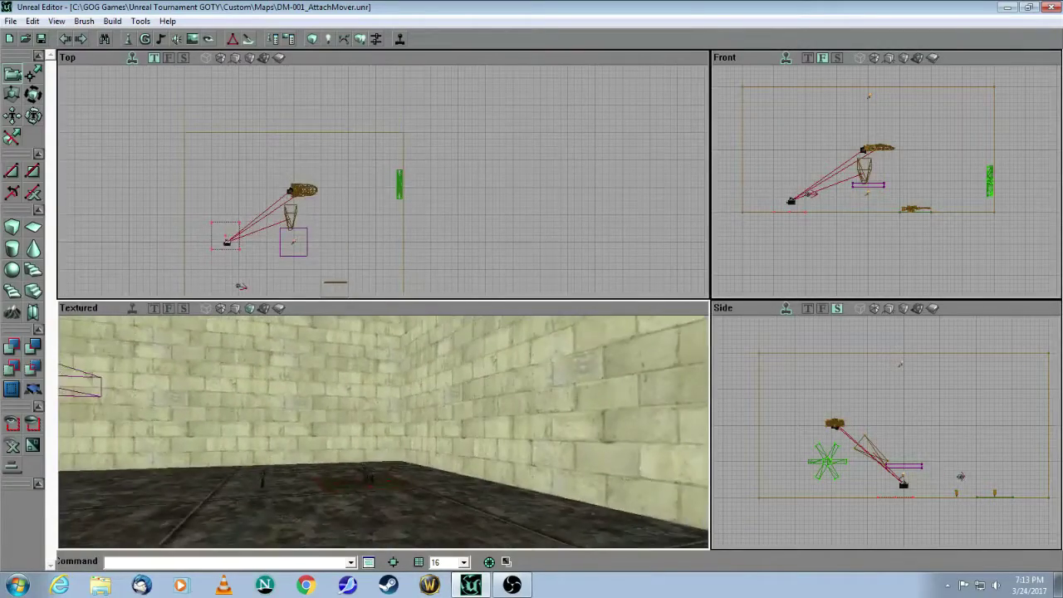
mouse_move(520, 444)
mouse_down()
mouse_move(520, 473)
mouse_move(507, 415)
mouse_move(481, 415)
mouse_move(520, 437)
mouse_move(520, 407)
mouse_move(519, 464)
mouse_move(556, 489)
mouse_up()
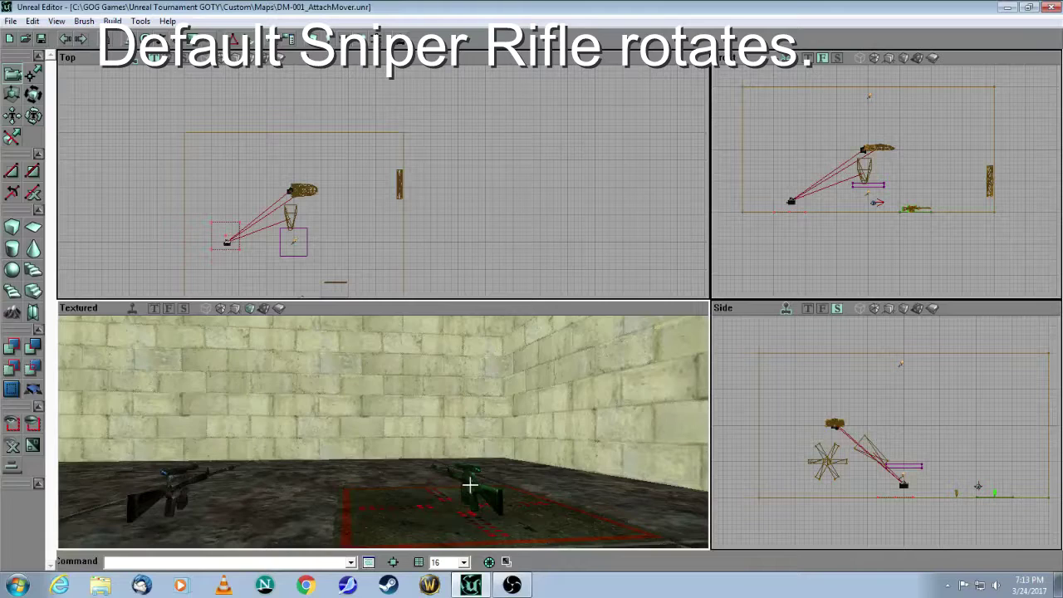
right_click(470, 484)
click(498, 243)
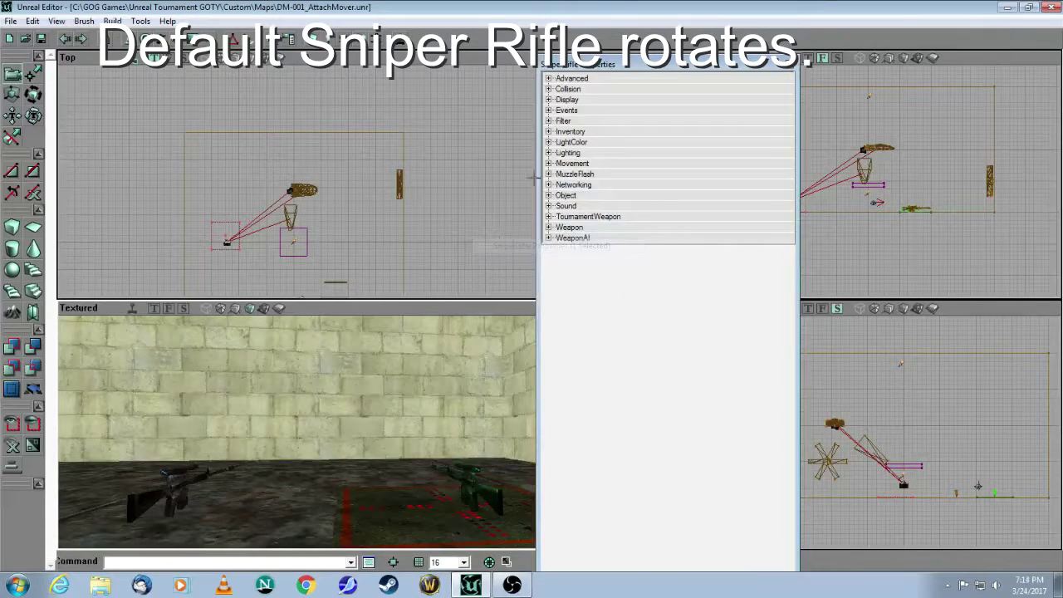
drag(612, 65, 637, 199)
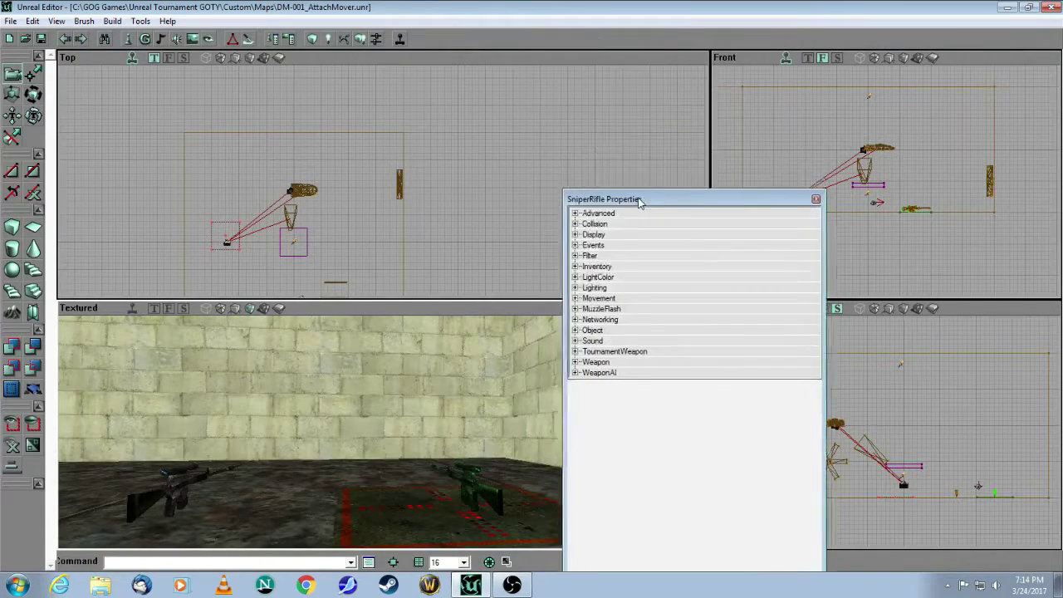
click(575, 213)
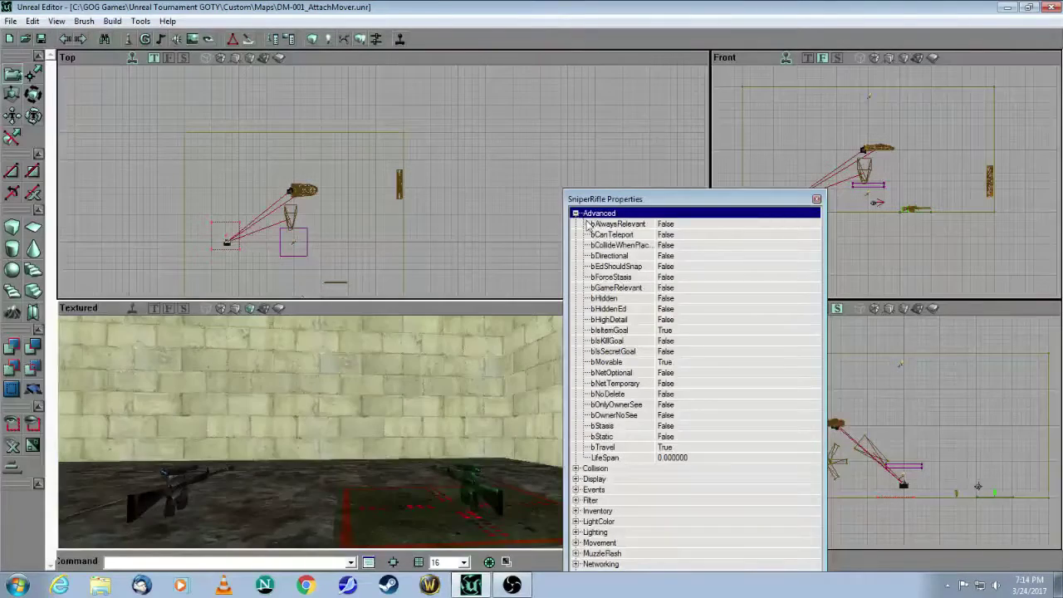
click(693, 438)
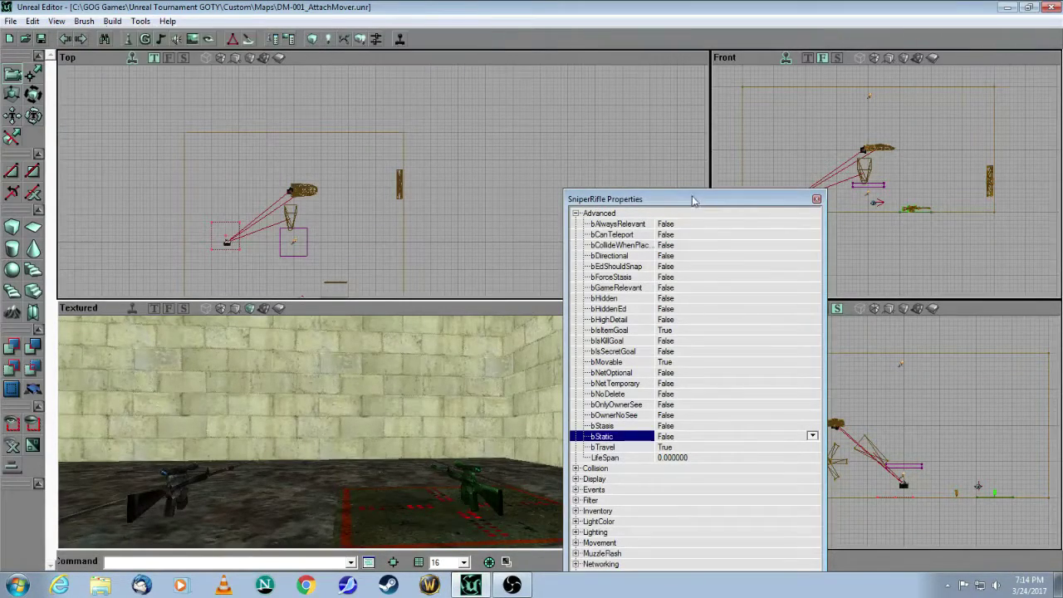
- Examine the rifle's Movement settings, including bFixedRotationDir and the RotationRate components, and close its properties
drag(697, 200, 689, 51)
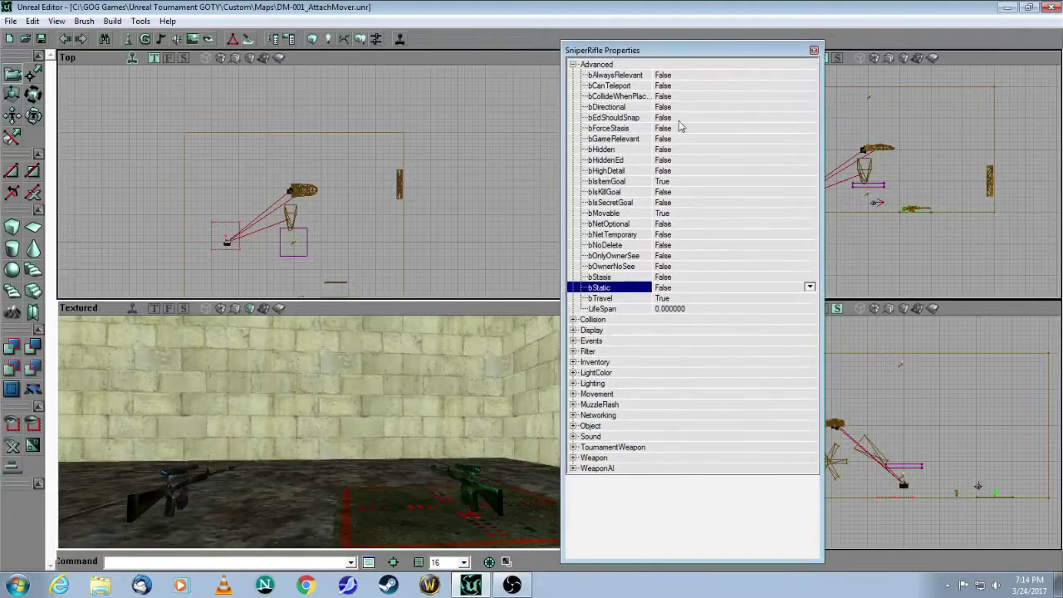
click(573, 394)
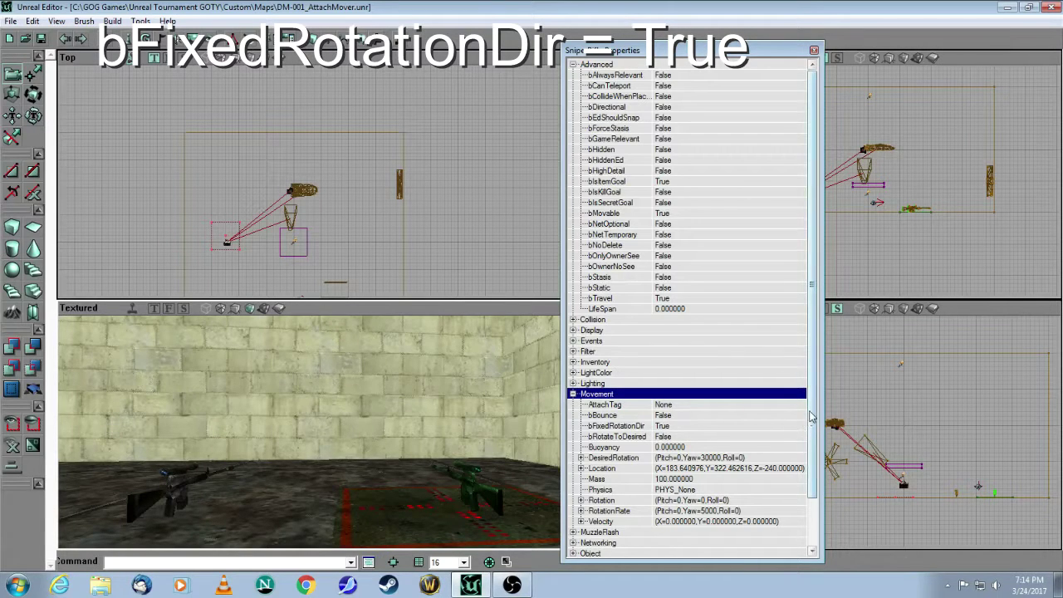
drag(814, 425, 815, 484)
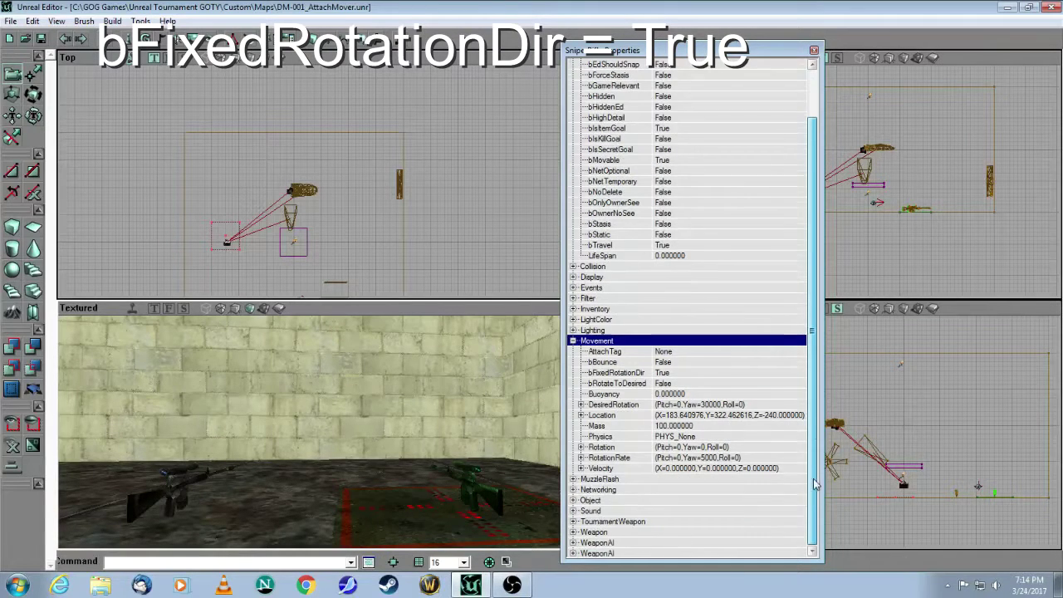
click(581, 457)
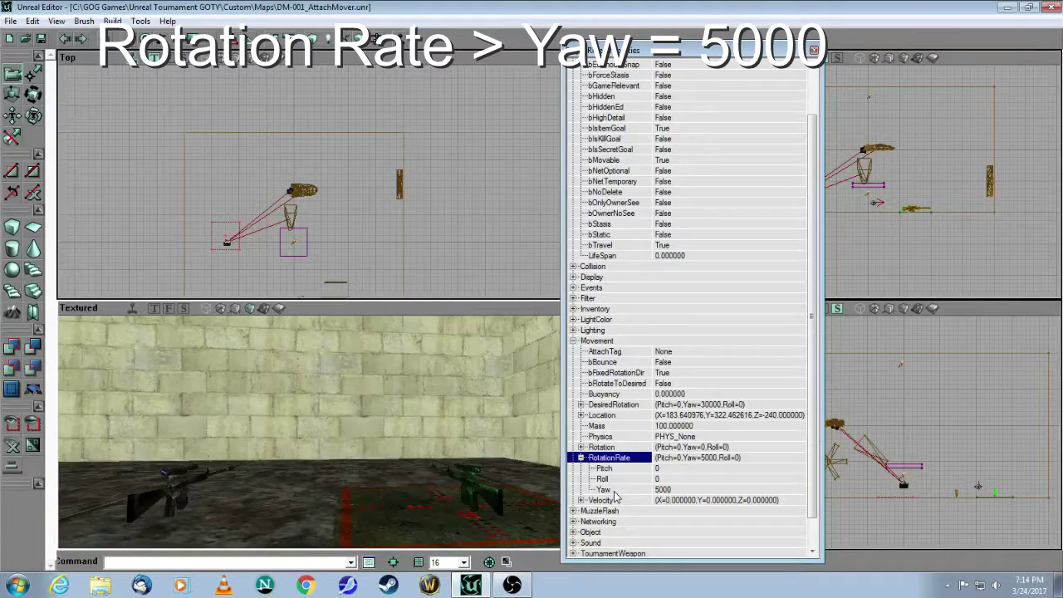
click(813, 51)
- Inspect the bStatic setting of the other sniper rifle, the one outside the red-outlined brush, and close its properties and deselect it
drag(589, 405, 353, 511)
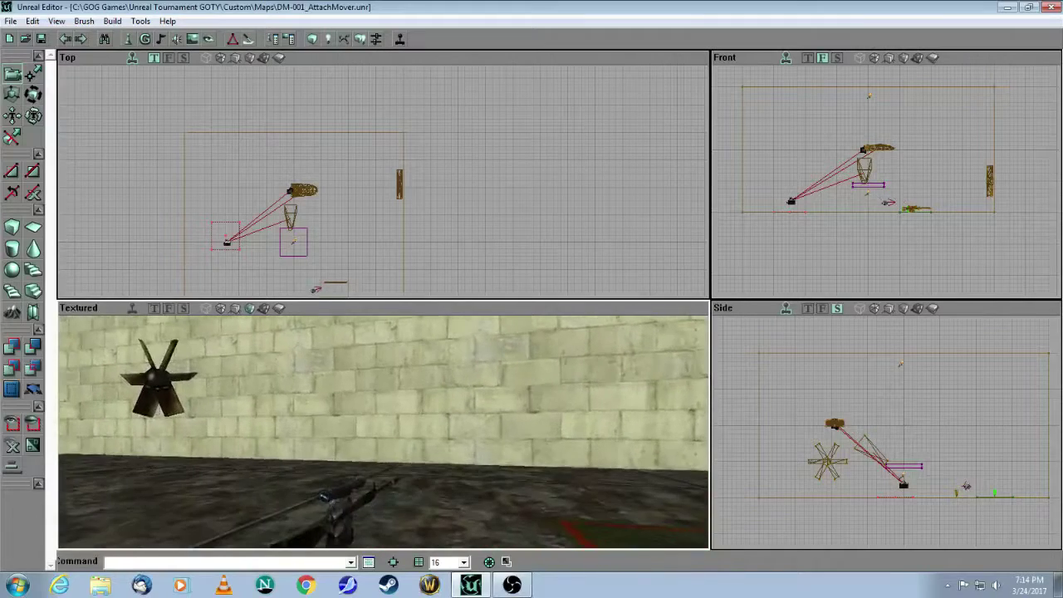
click(342, 511)
right_click(343, 512)
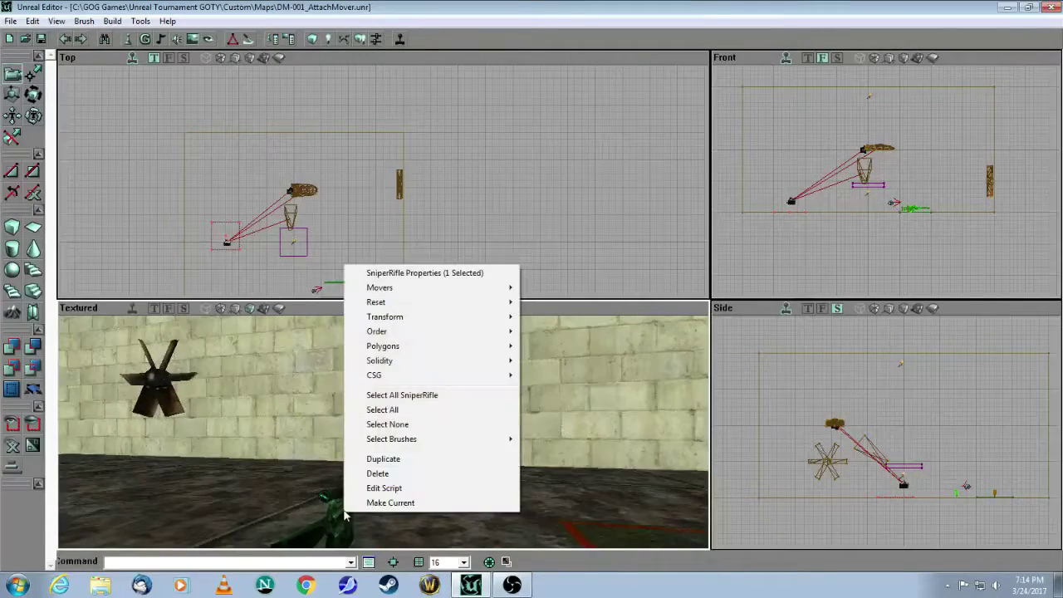
click(374, 274)
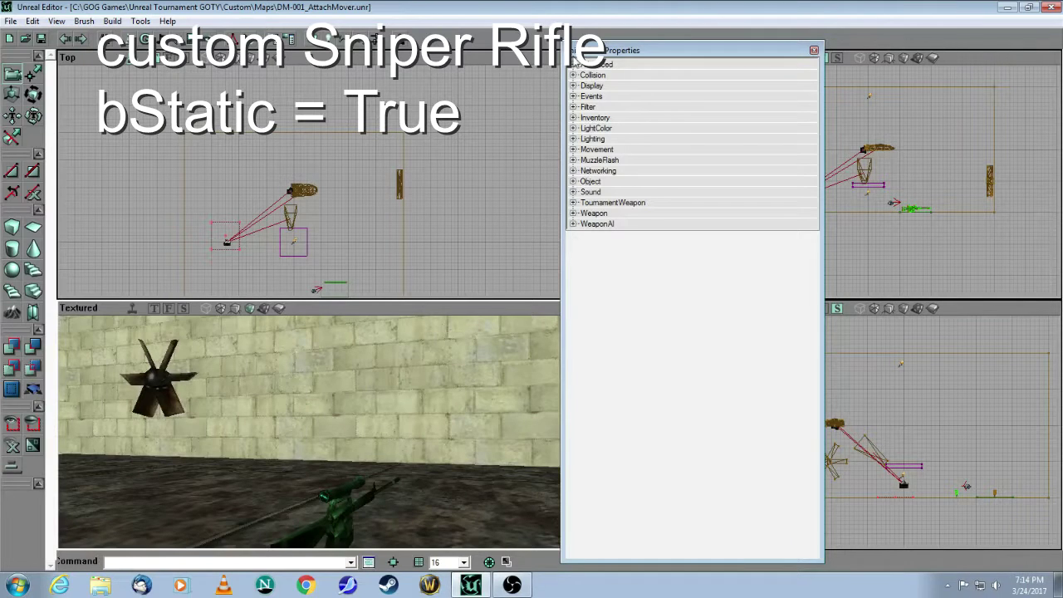
click(573, 65)
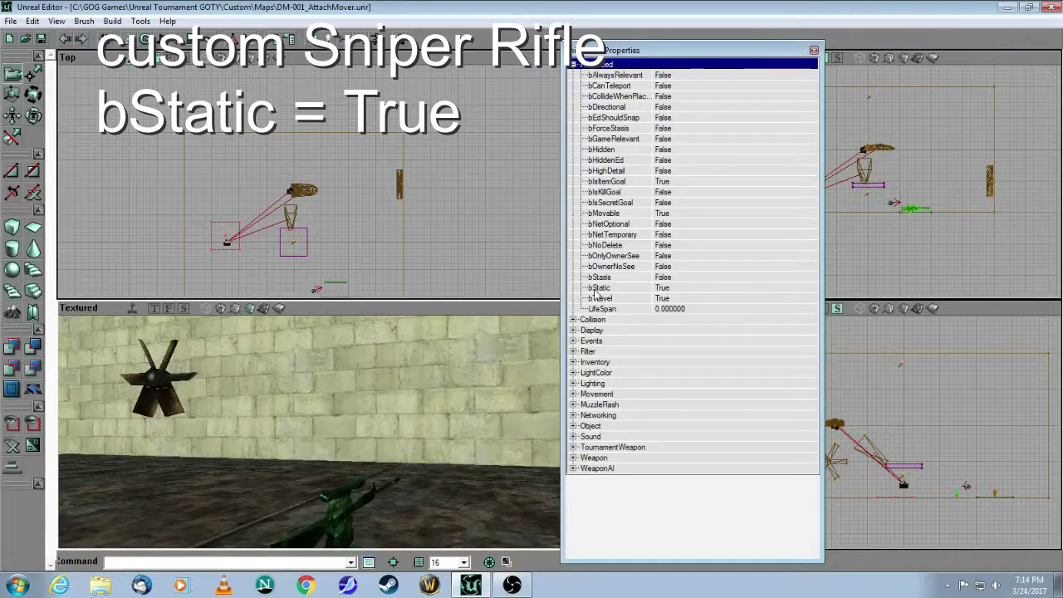
click(685, 289)
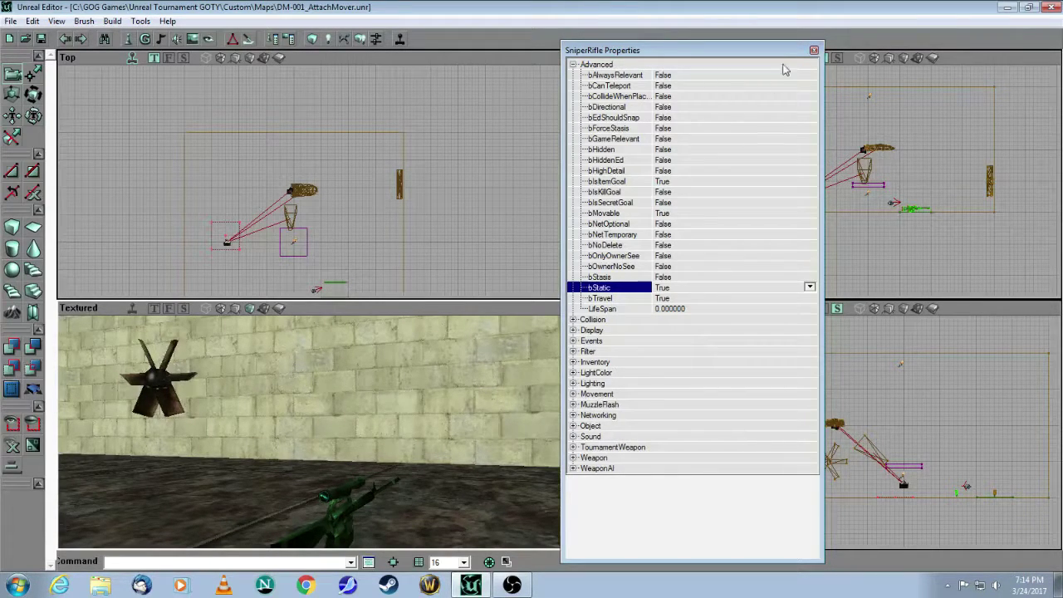
click(814, 52)
click(606, 152)
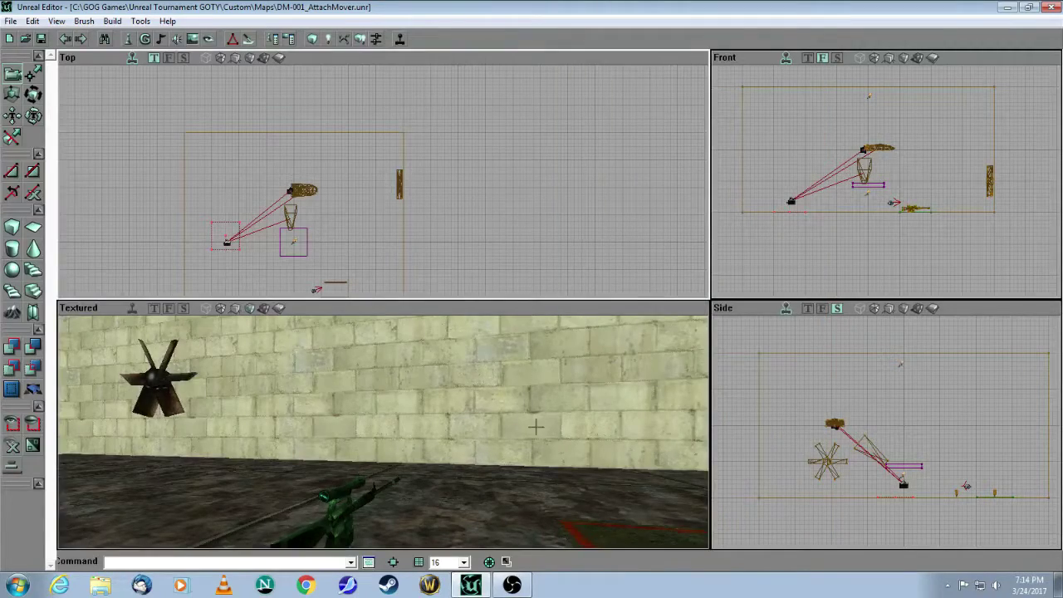
- Review the mover types available for a new mover brush, including AttachMover, without choosing one
drag(536, 427, 572, 349)
mouse_move(430, 367)
mouse_down()
mouse_move(403, 394)
mouse_move(419, 407)
mouse_move(403, 369)
mouse_move(527, 436)
mouse_up()
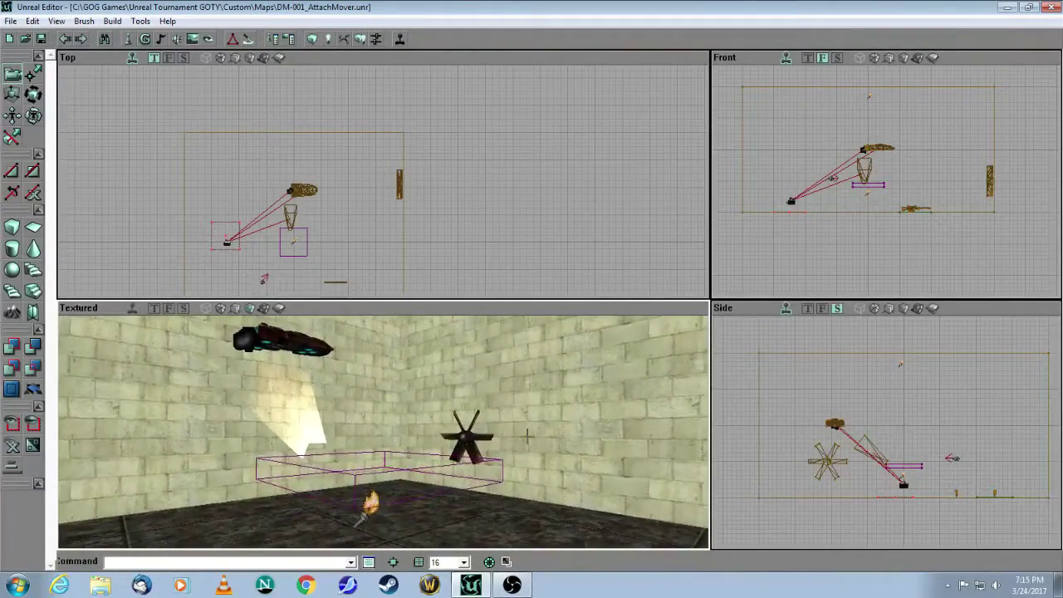
right_click(33, 391)
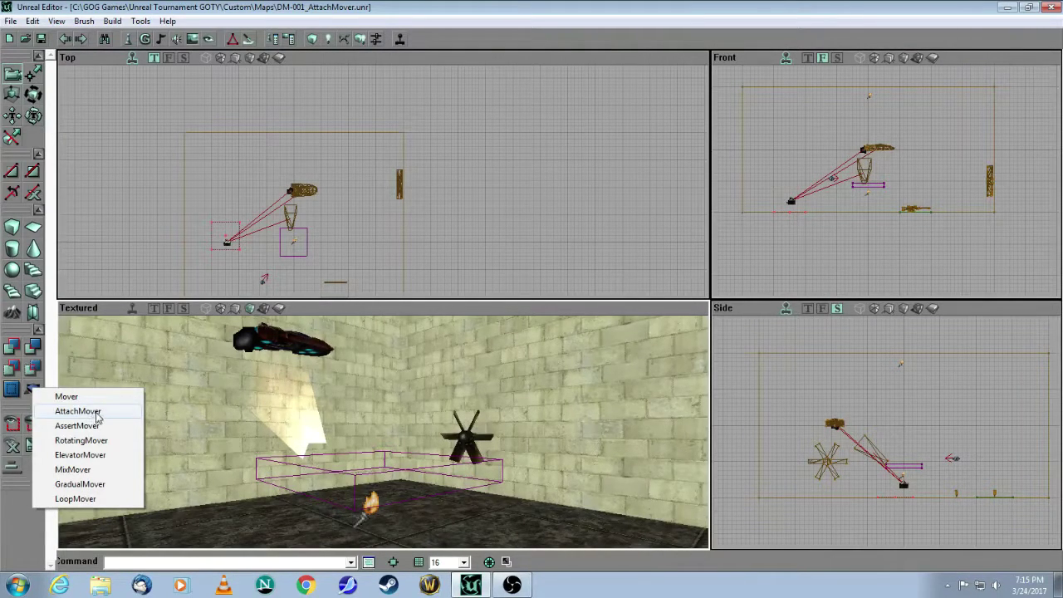
click(126, 227)
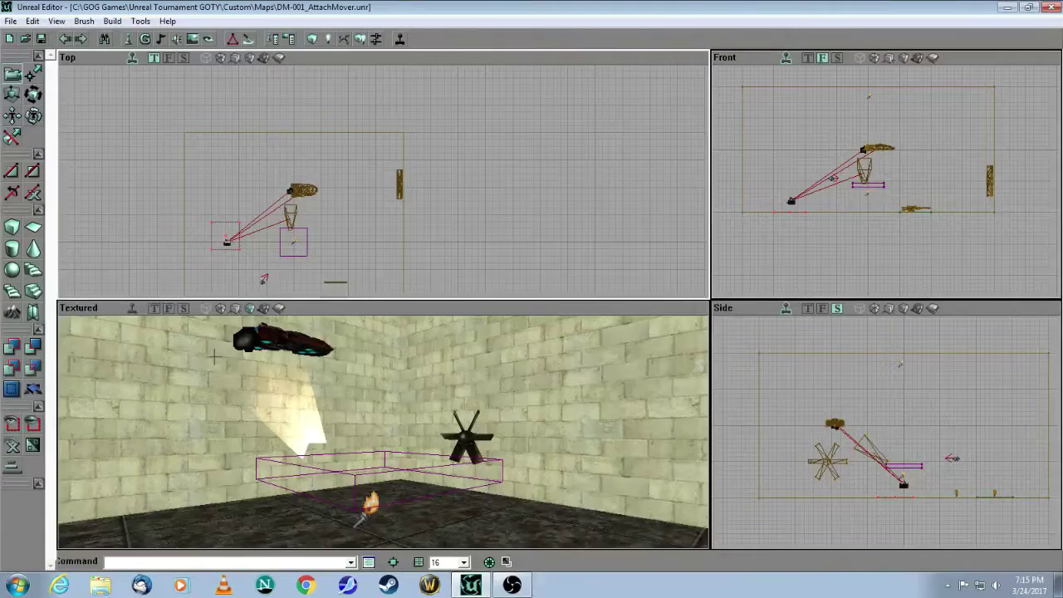
drag(211, 352, 240, 341)
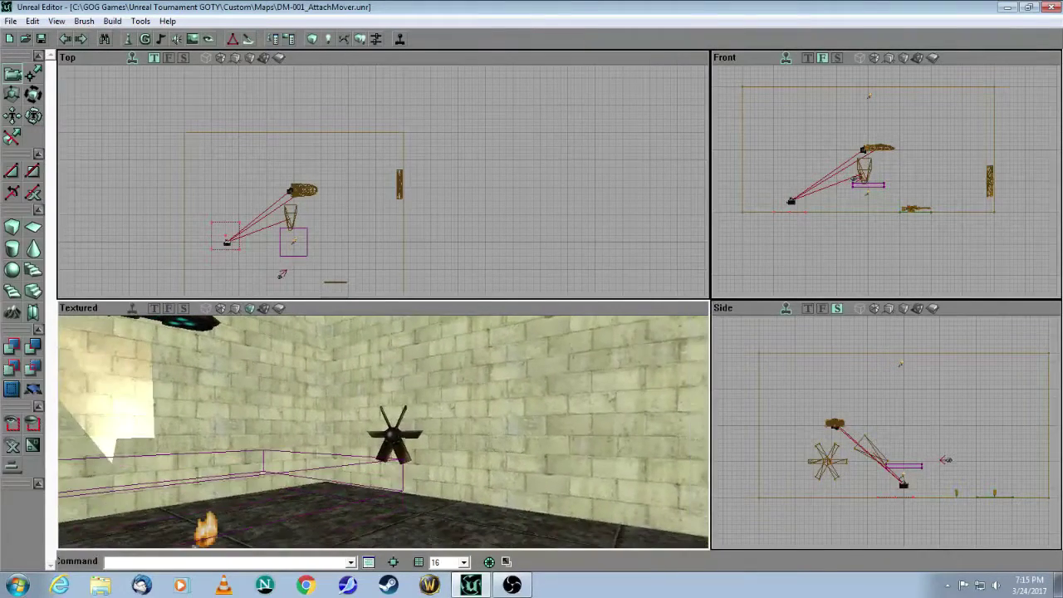
- Open the properties of the AttachMover brush and inspect its AttachTag setting
double_click(393, 436)
click(302, 361)
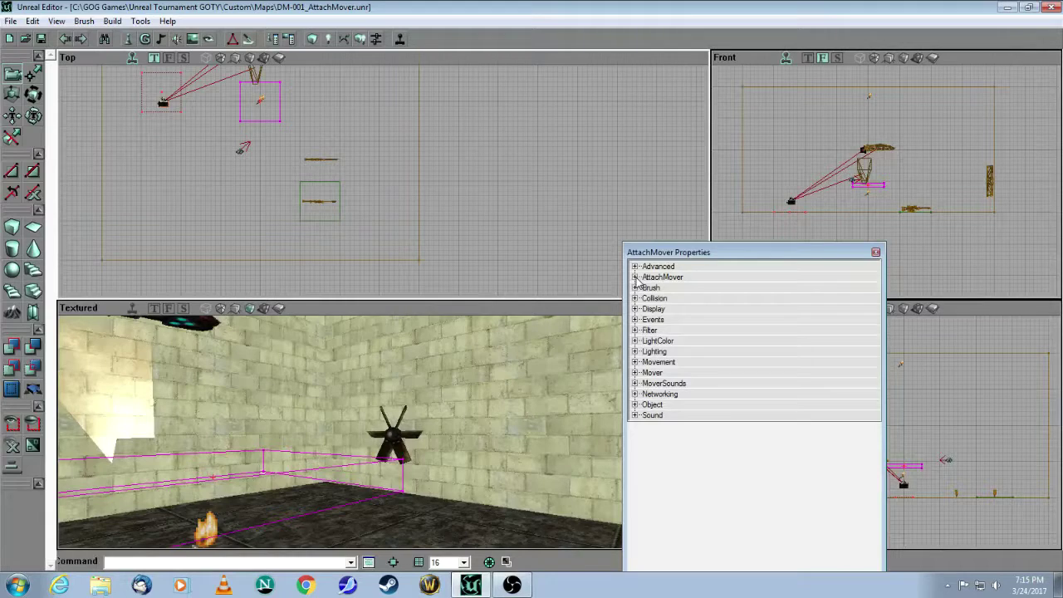
click(635, 279)
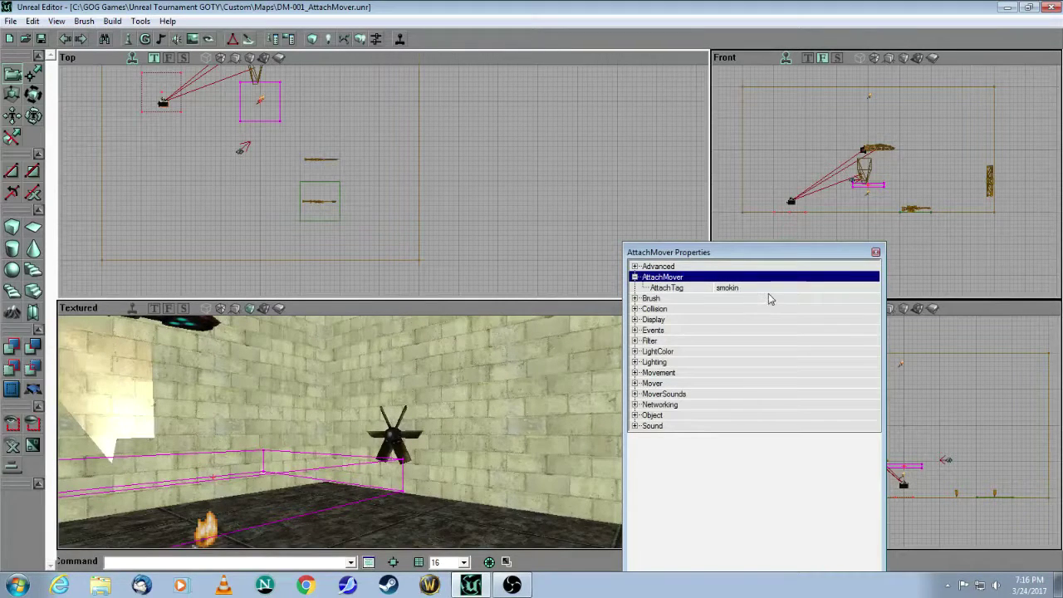
- Examine the mover's Movement settings, including bFixedRotationDir and the RotationRate components, and close its properties
click(635, 373)
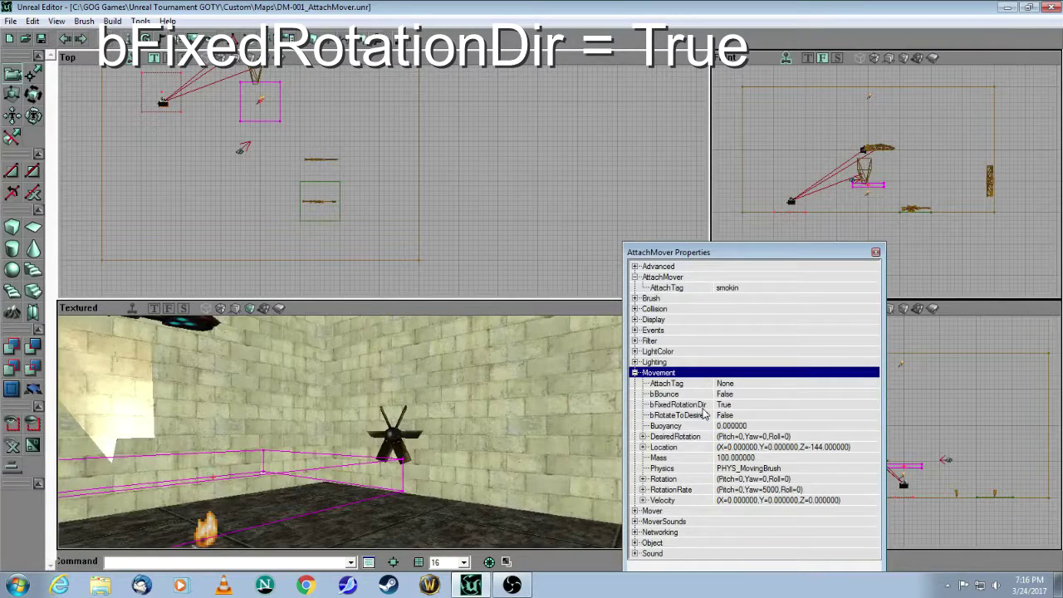
click(642, 490)
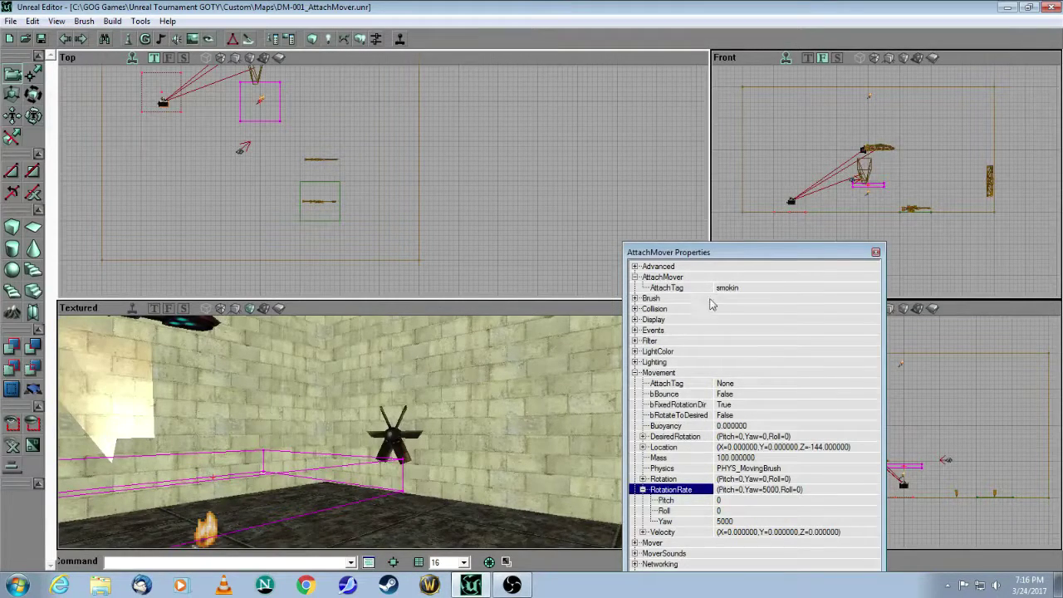
click(875, 252)
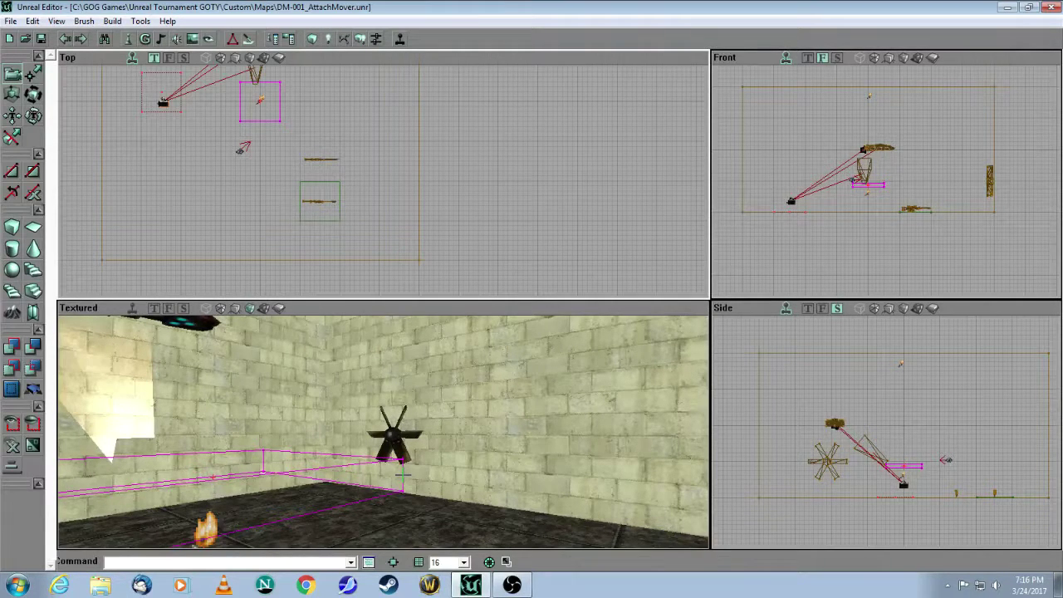
- Select the light beam below the car and locate its LightBox class under Decoration > ut_Decoration in the actor class browser
drag(440, 428, 415, 341)
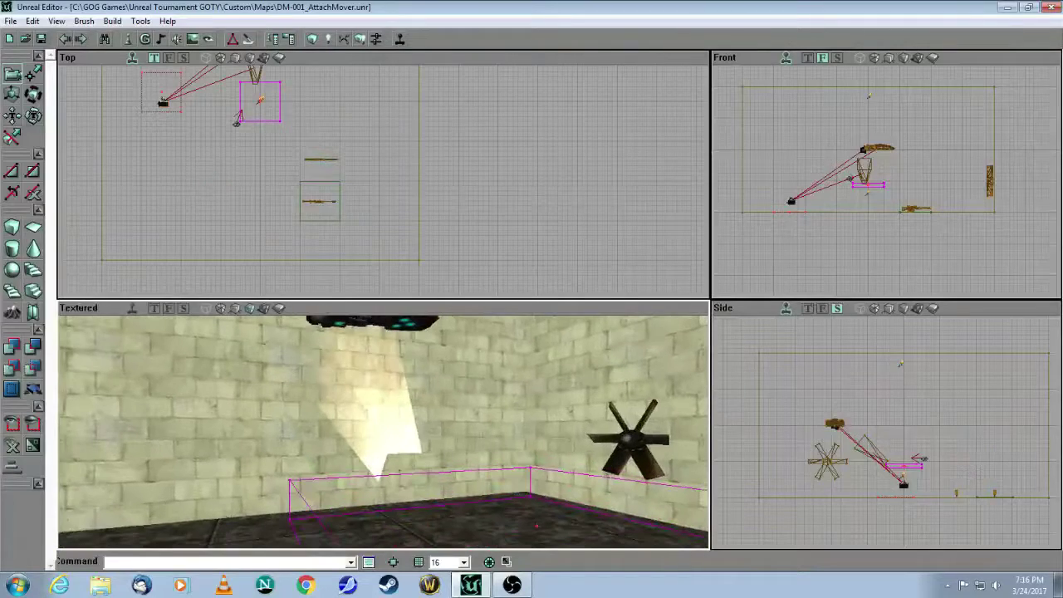
click(403, 441)
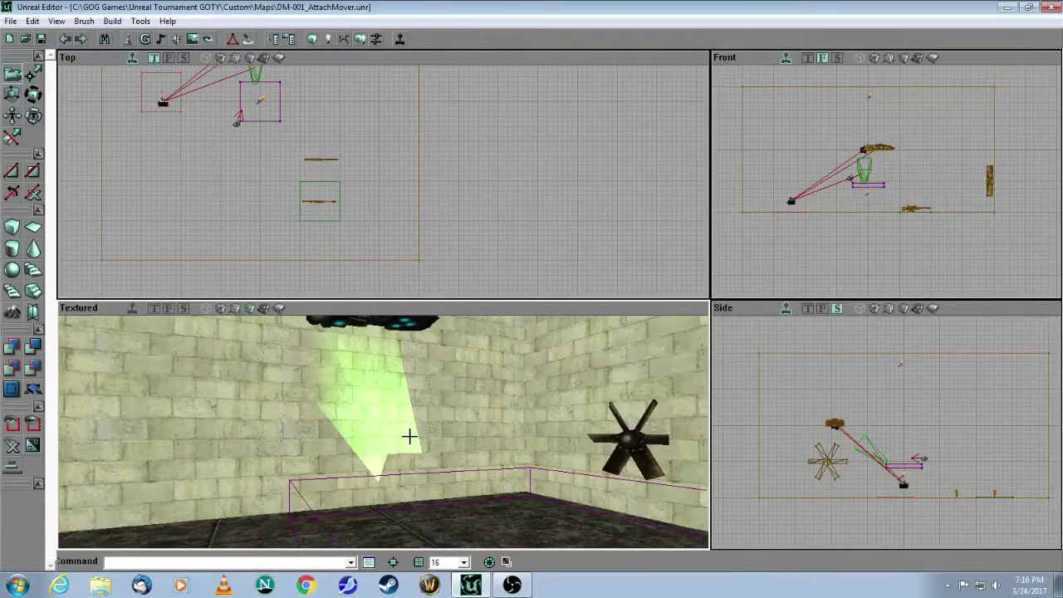
click(130, 40)
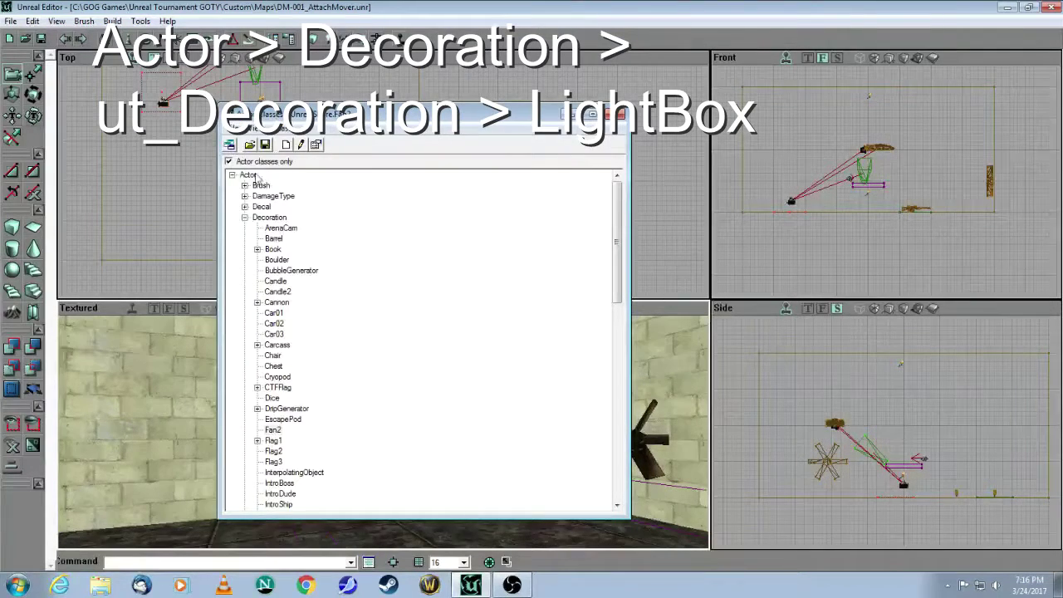
click(269, 217)
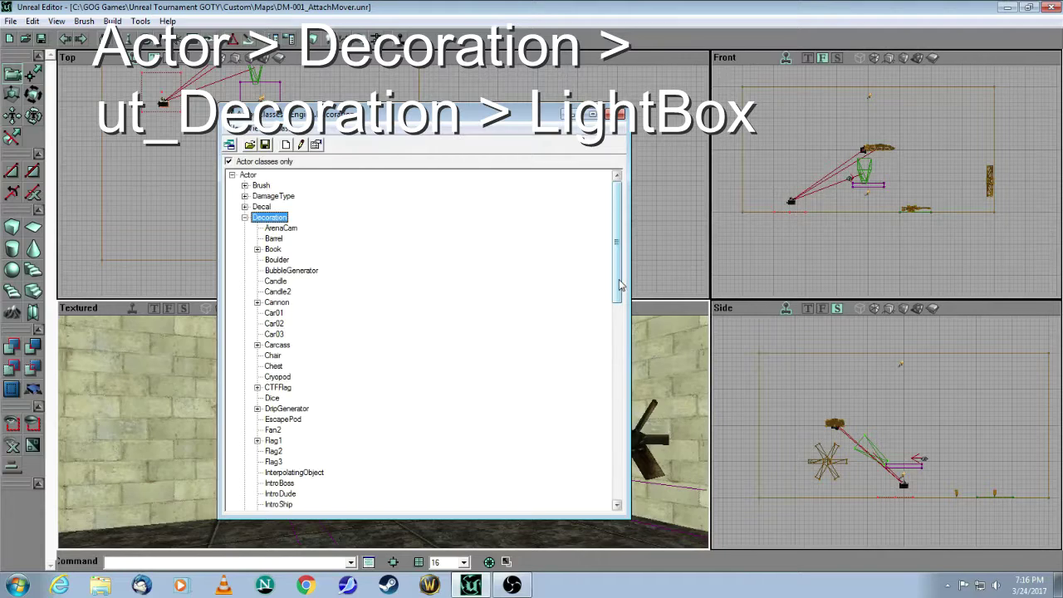
drag(620, 284, 610, 440)
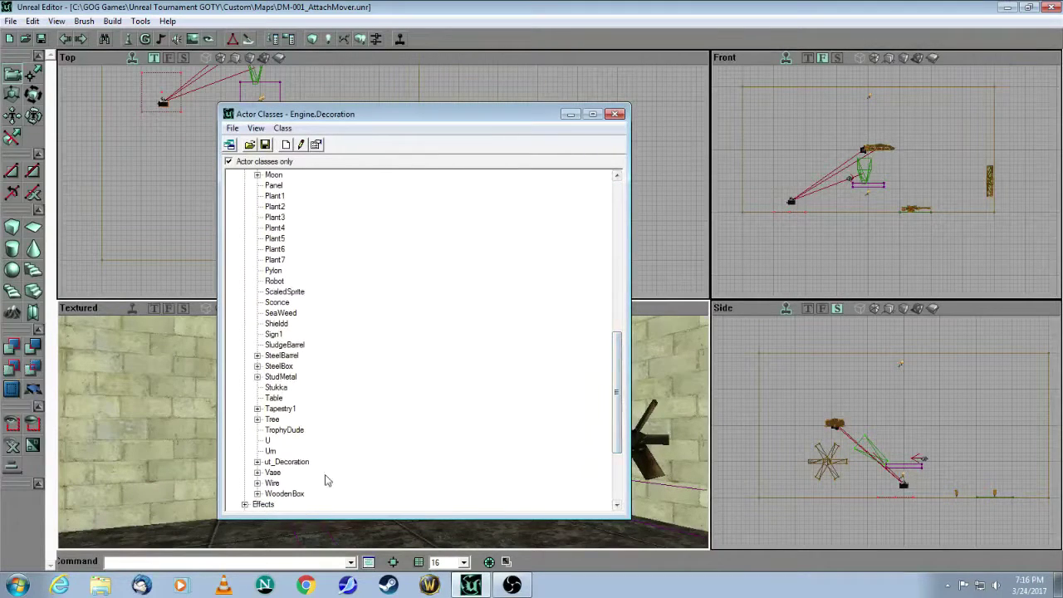
click(257, 462)
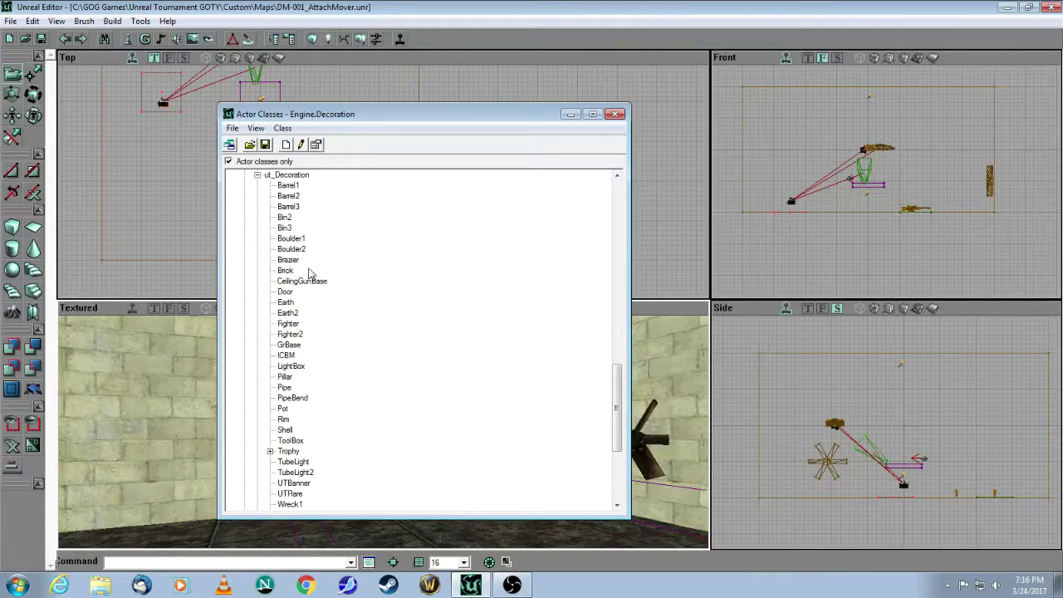
click(286, 176)
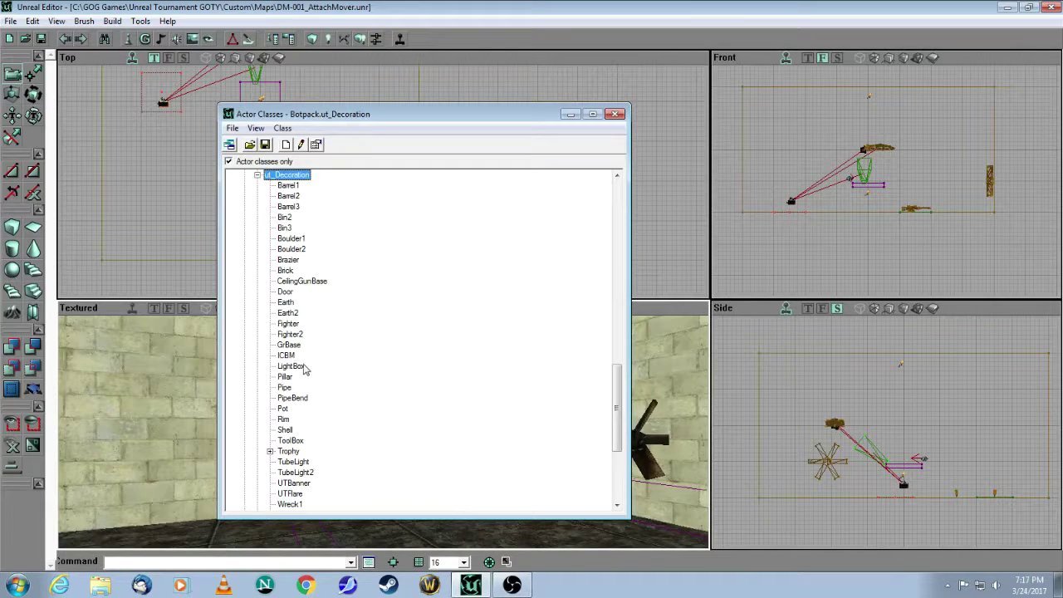
click(292, 366)
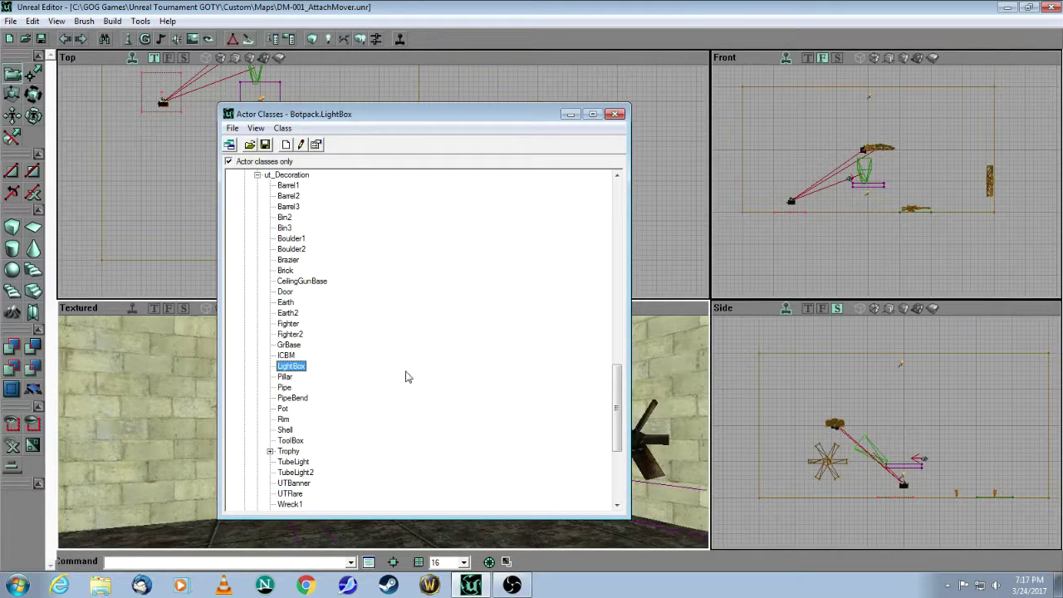
click(615, 114)
- Inspect the light beam's Advanced bStatic and Events Tag settings in its LightBox properties, and close them
drag(439, 410, 560, 390)
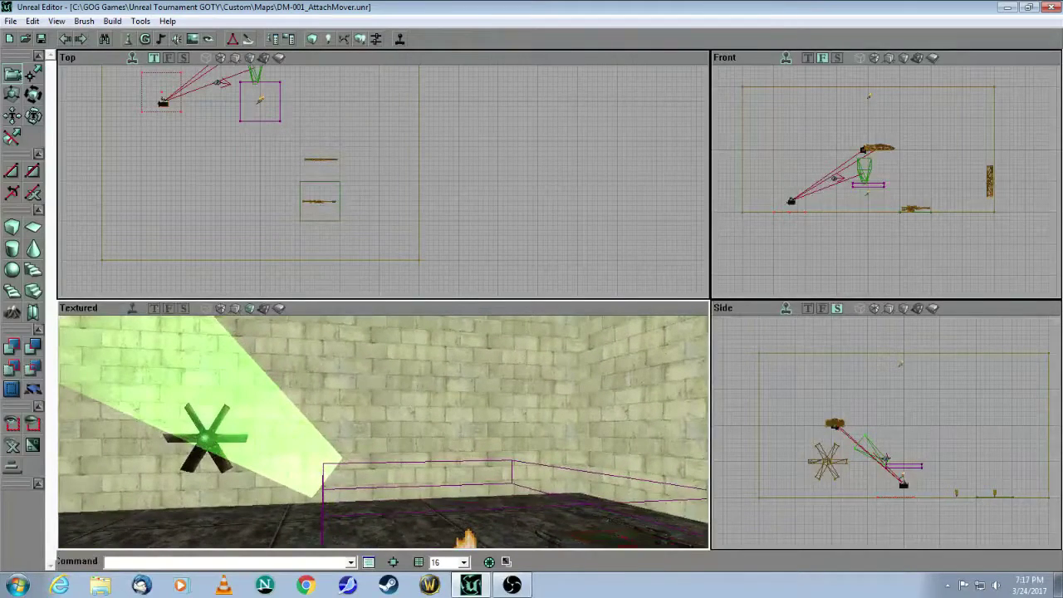
right_click(278, 449)
click(330, 210)
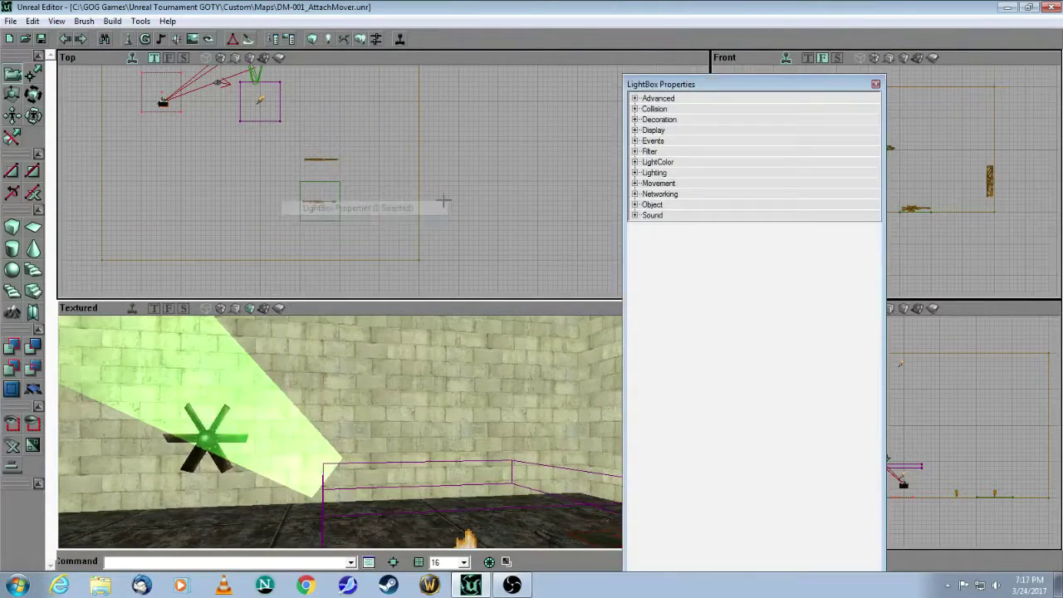
click(635, 99)
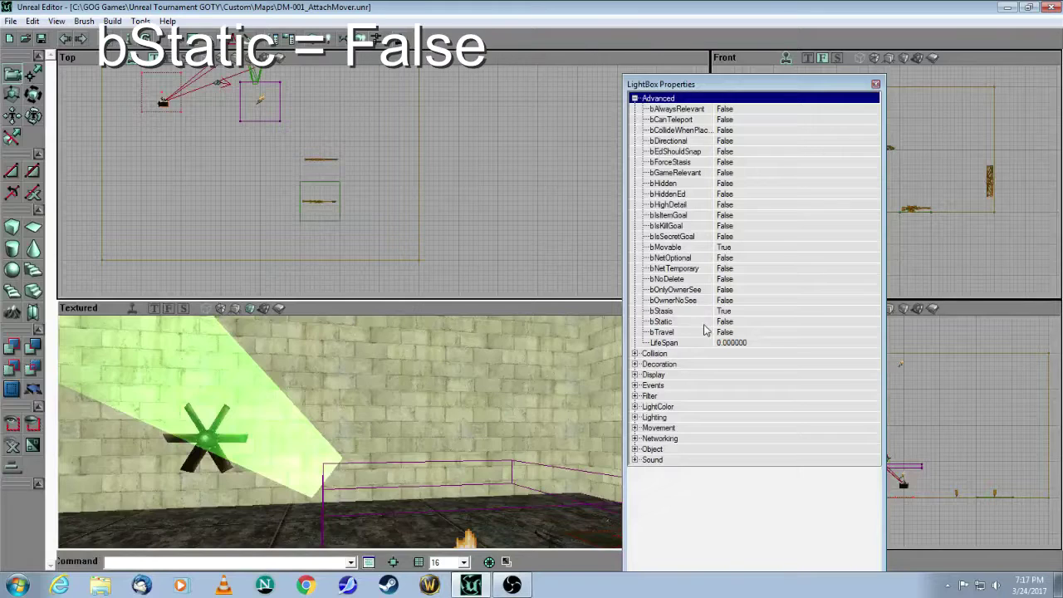
click(730, 323)
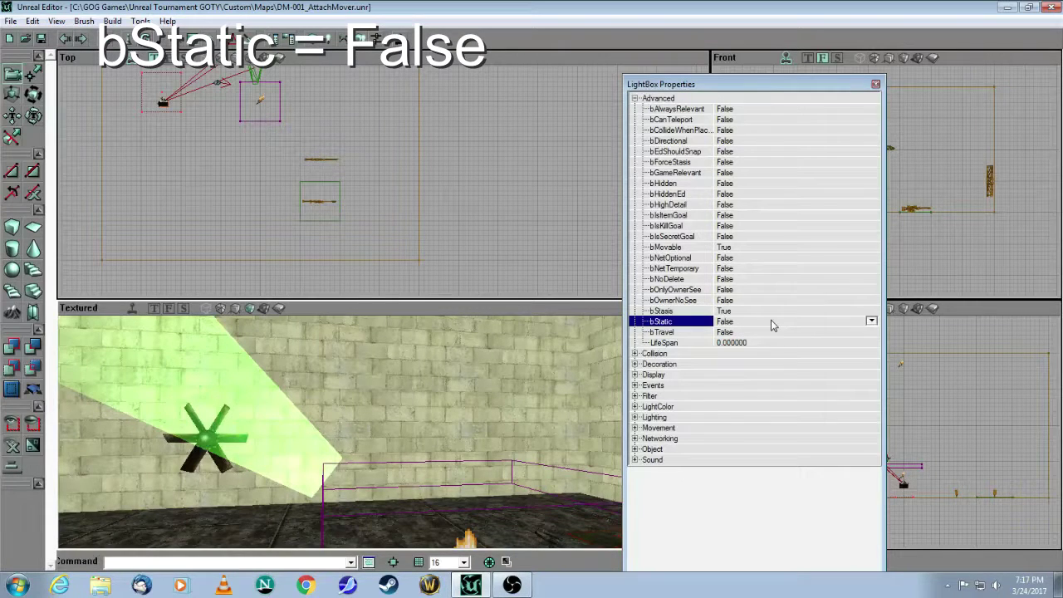
click(634, 385)
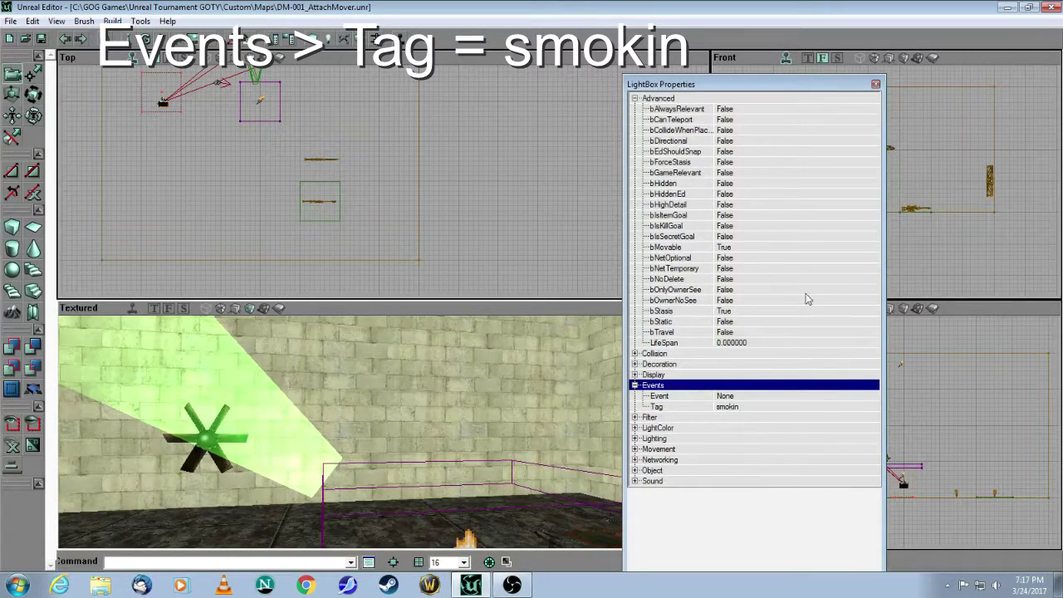
click(876, 85)
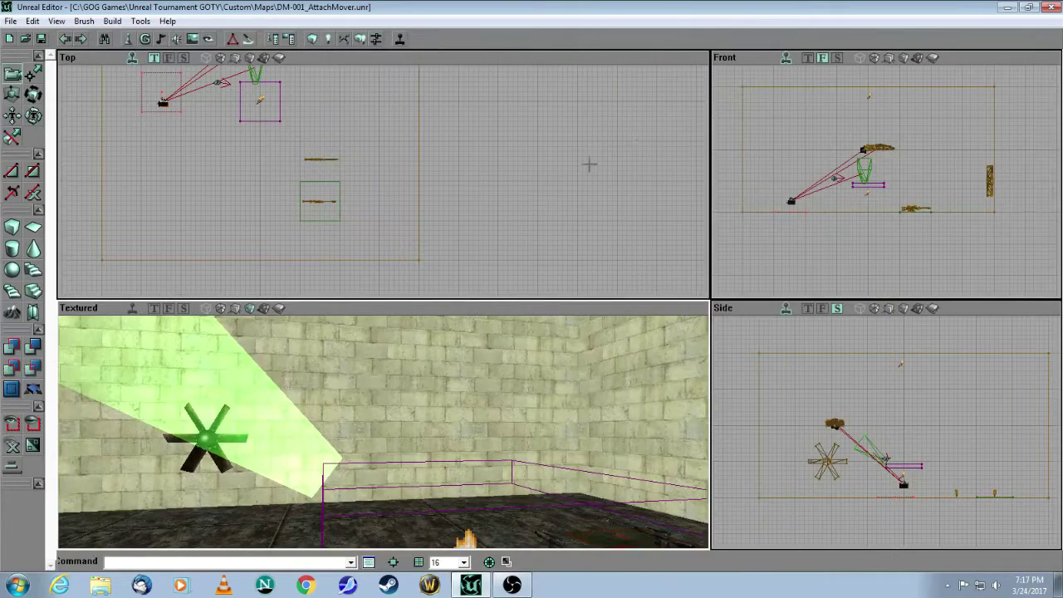
- Select the flying car and locate its Car01 class under Decoration in the actor class browser
drag(383, 432, 308, 373)
drag(365, 448, 378, 476)
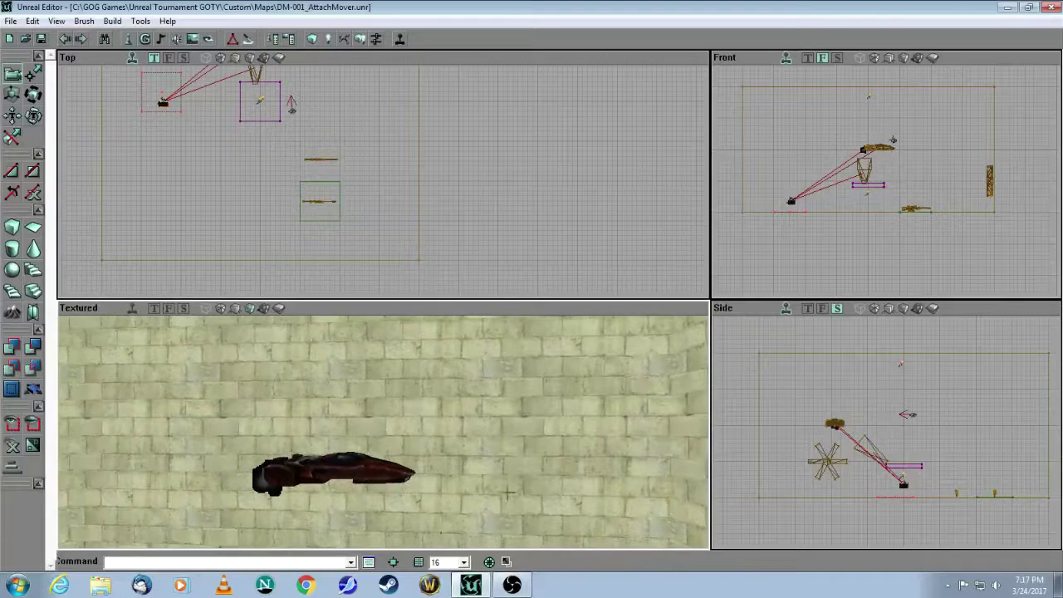
click(377, 476)
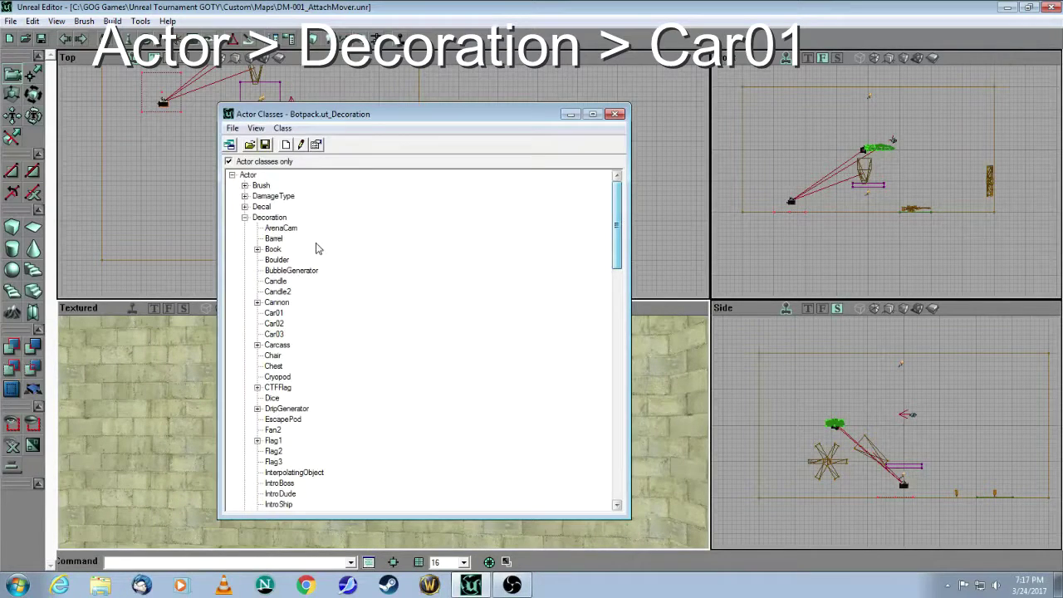
click(259, 218)
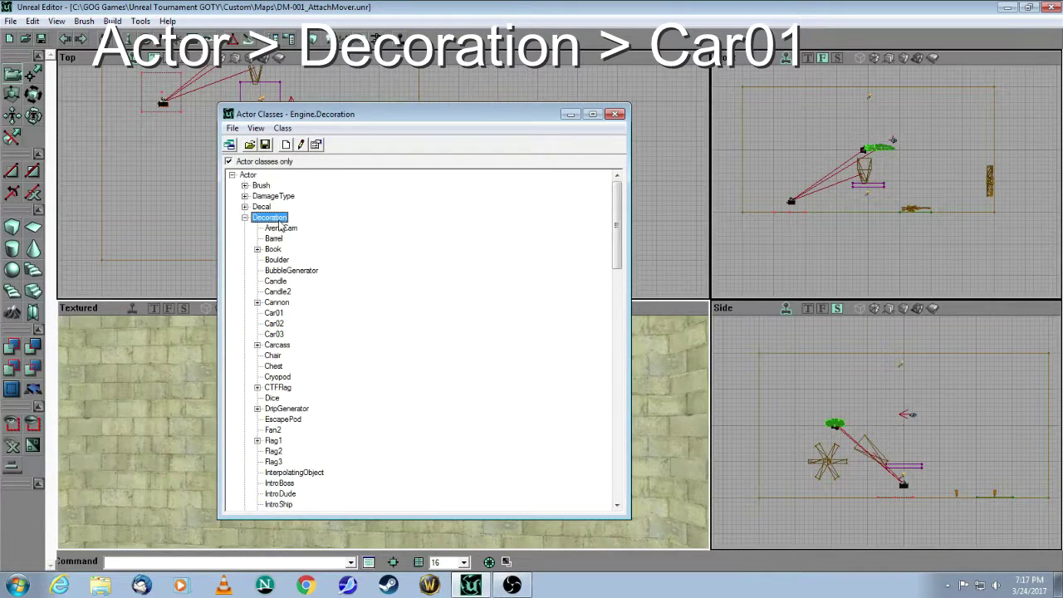
click(275, 314)
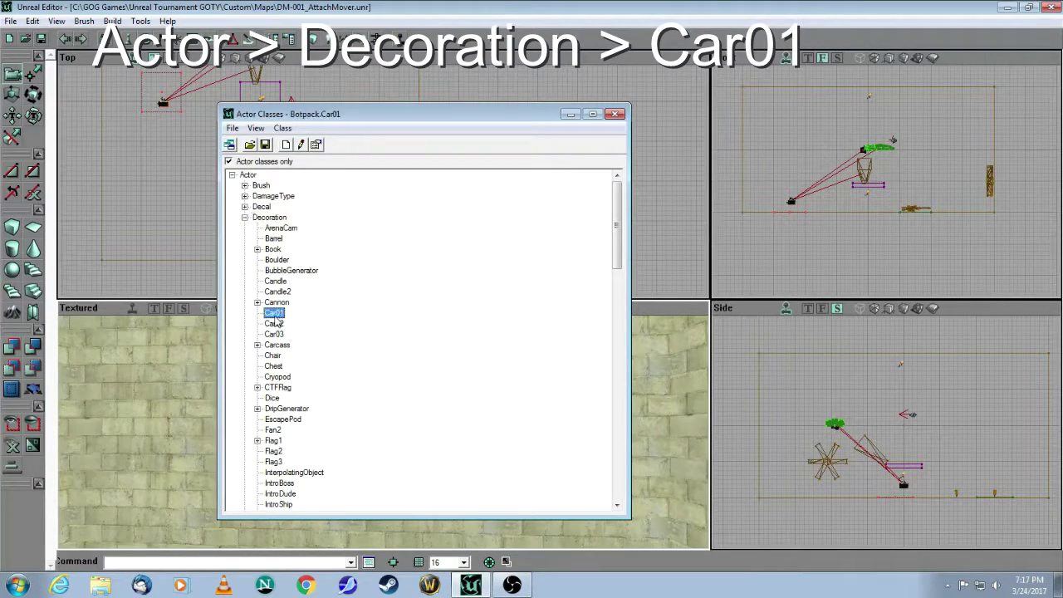
click(615, 113)
- Bring the rear of the car into view and locate the SmokeGenerator class under Effects in the actor class browser
mouse_move(458, 403)
mouse_down()
mouse_move(457, 370)
mouse_move(382, 369)
mouse_move(448, 373)
mouse_move(482, 440)
mouse_move(457, 412)
mouse_up()
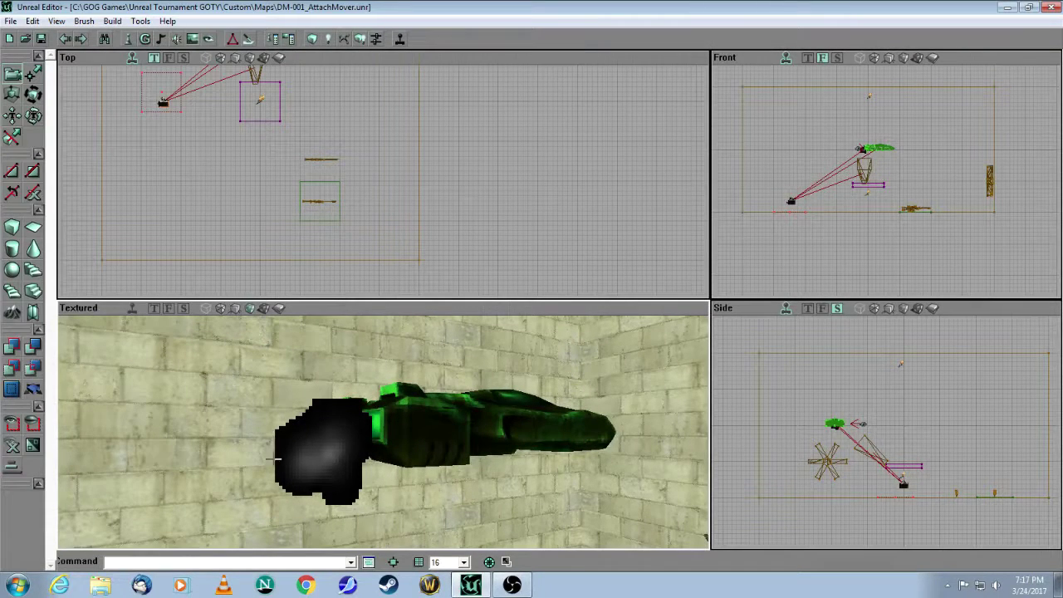
click(128, 42)
click(244, 217)
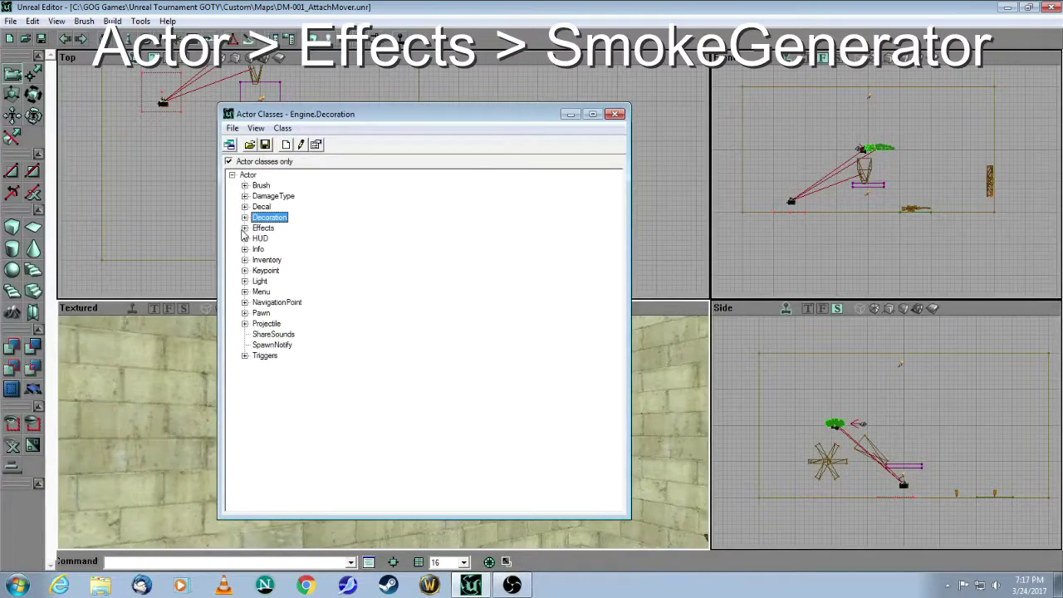
click(247, 229)
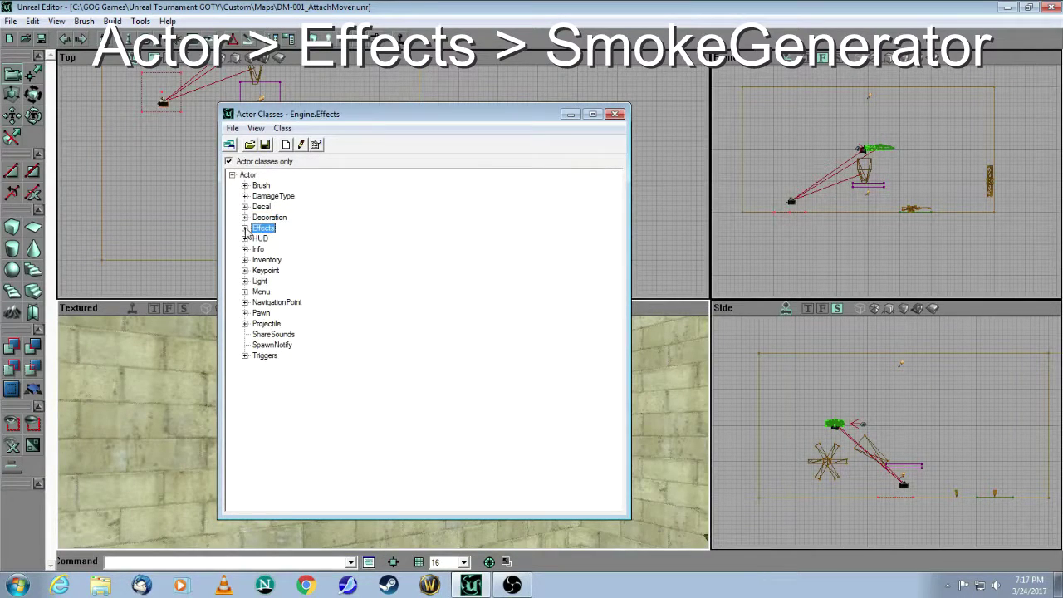
click(244, 228)
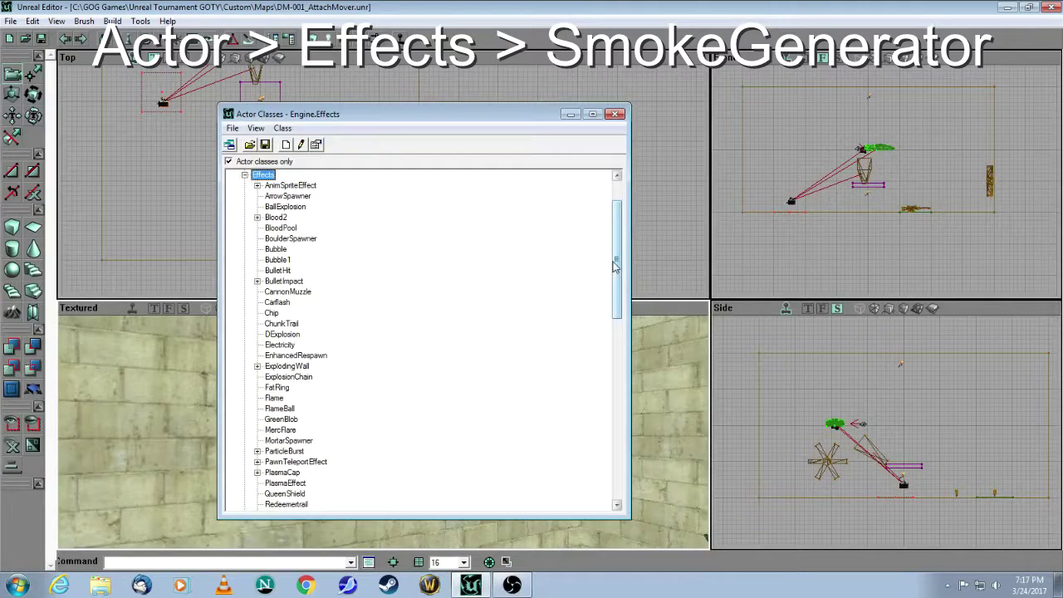
drag(616, 271, 604, 345)
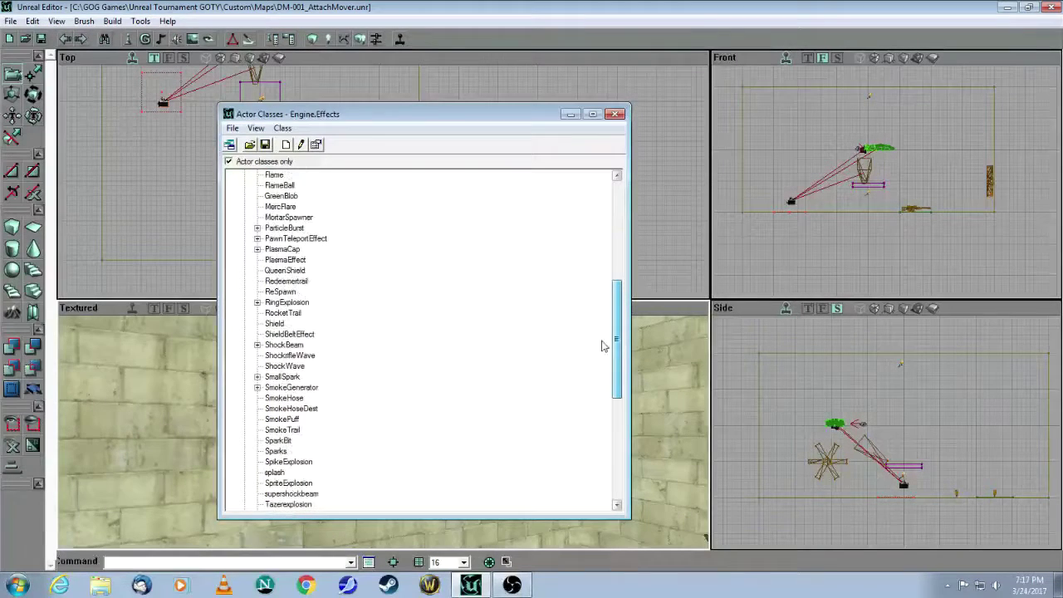
click(287, 388)
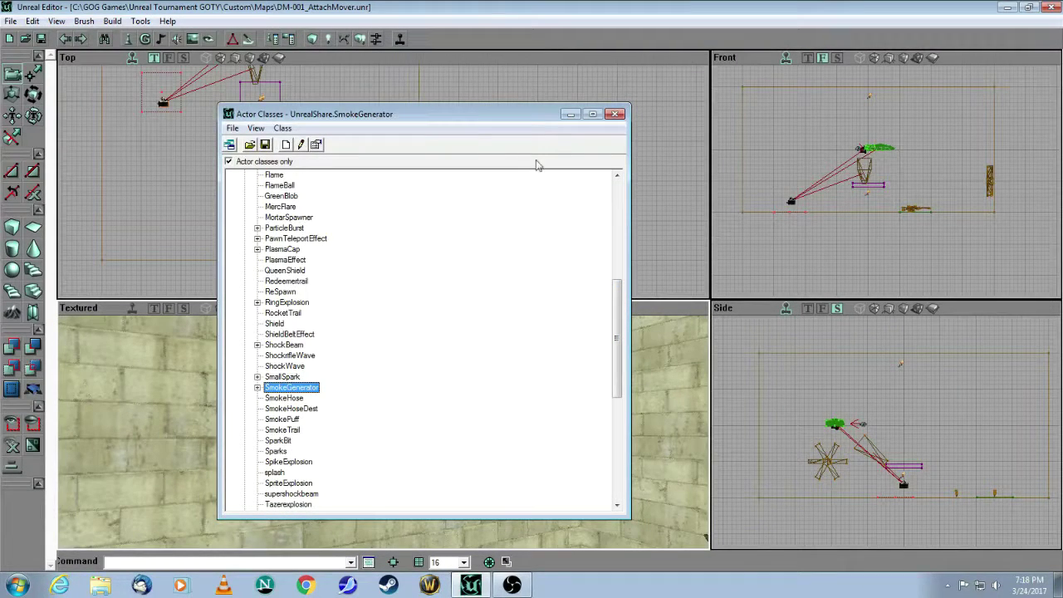
click(570, 114)
- Open the properties of the SmokeGenerator behind the car and inspect its Advanced bStatic and Events Tag settings
drag(382, 432, 383, 465)
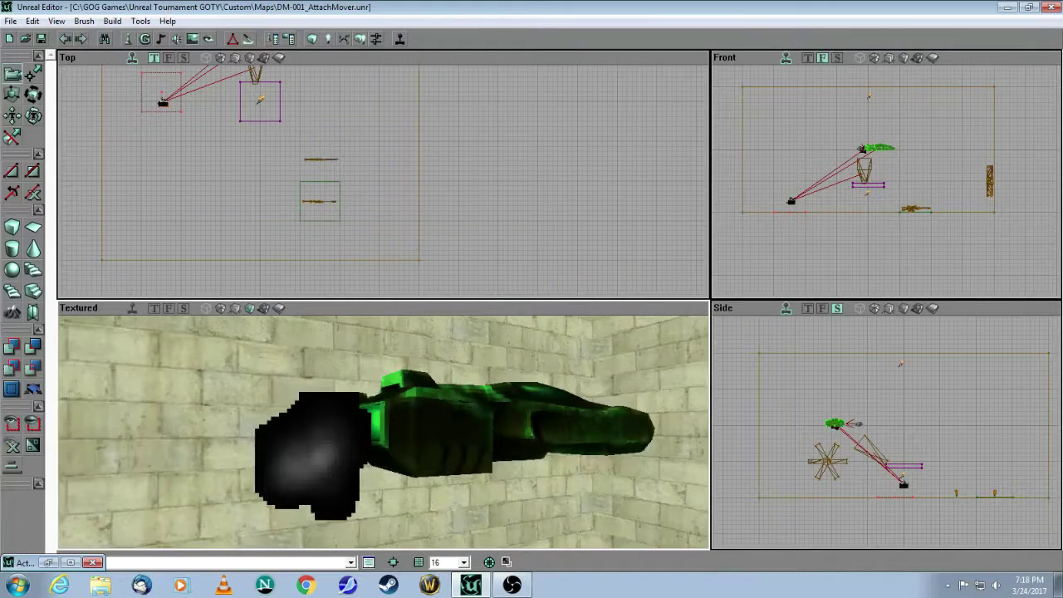
click(283, 446)
right_click(290, 448)
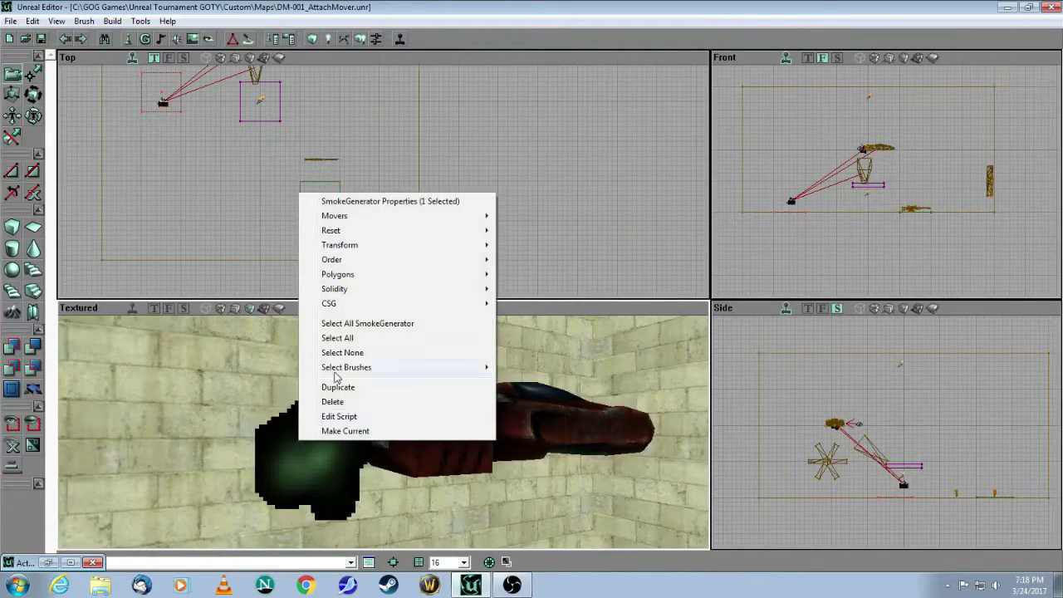
click(374, 205)
drag(693, 85, 656, 138)
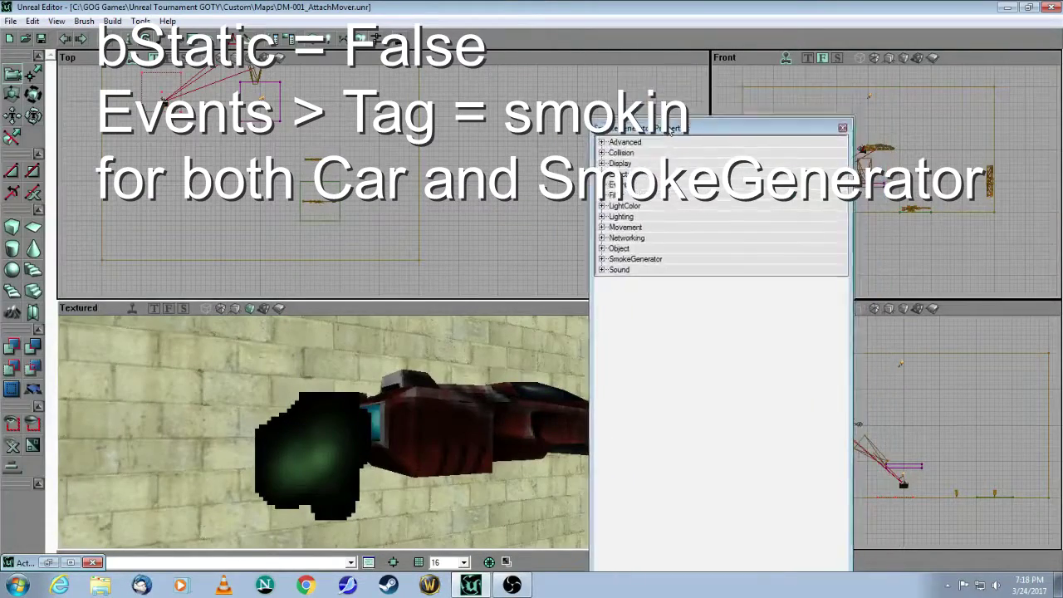
click(597, 153)
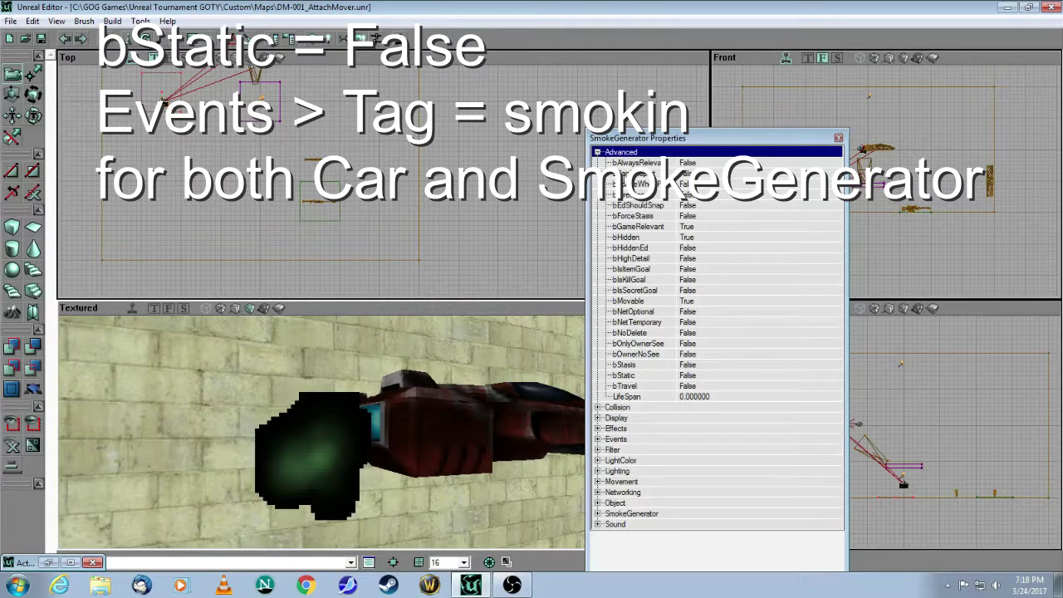
click(707, 377)
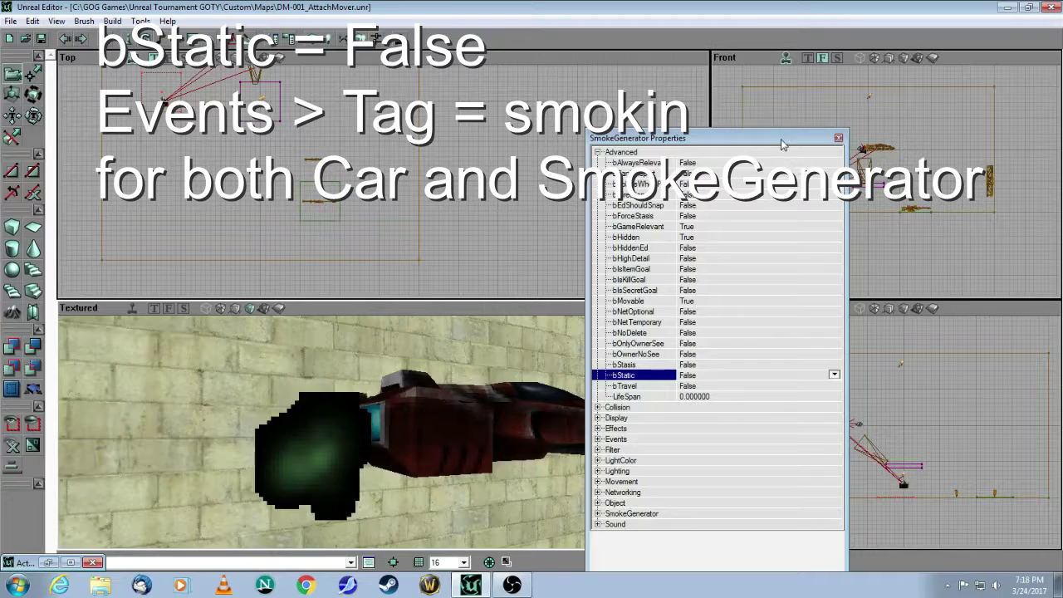
drag(781, 145, 781, 85)
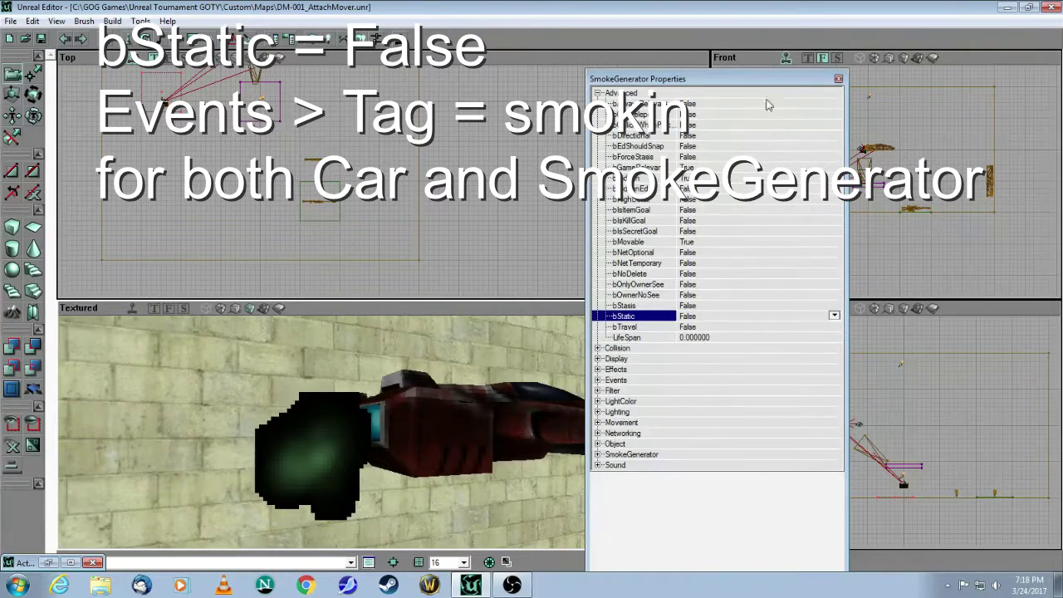
double_click(612, 380)
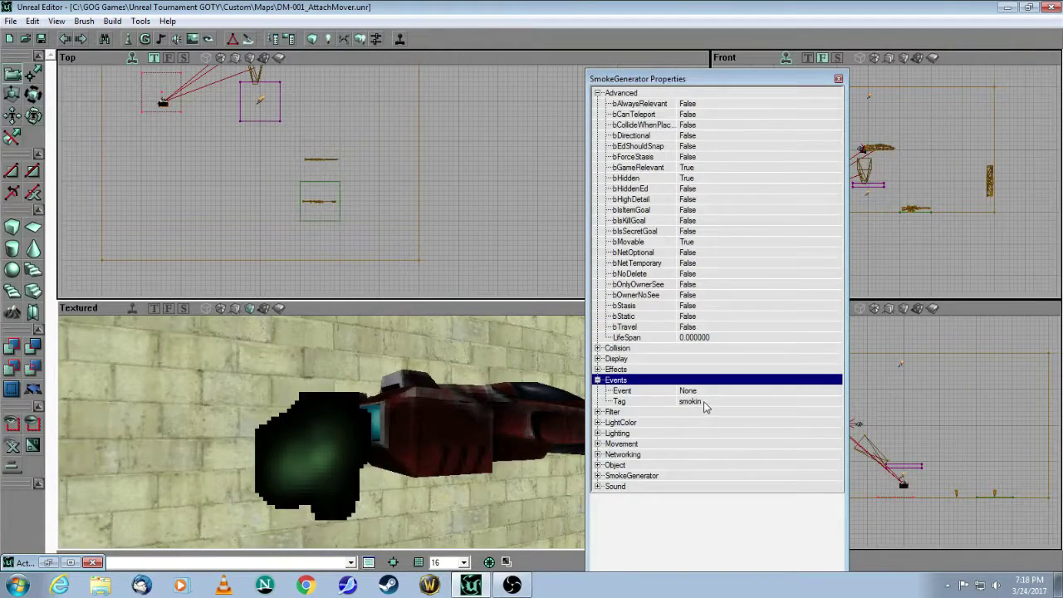
- Inspect the SmokeGenerator's Movement settings and its smoke puff settings, and close the properties
click(598, 445)
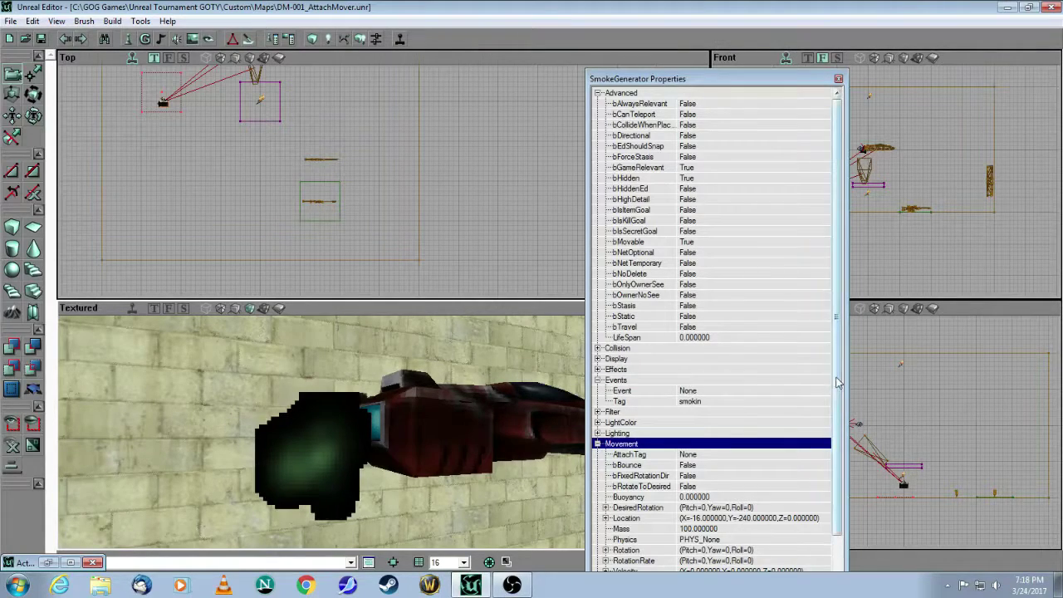
drag(836, 378, 836, 419)
click(597, 561)
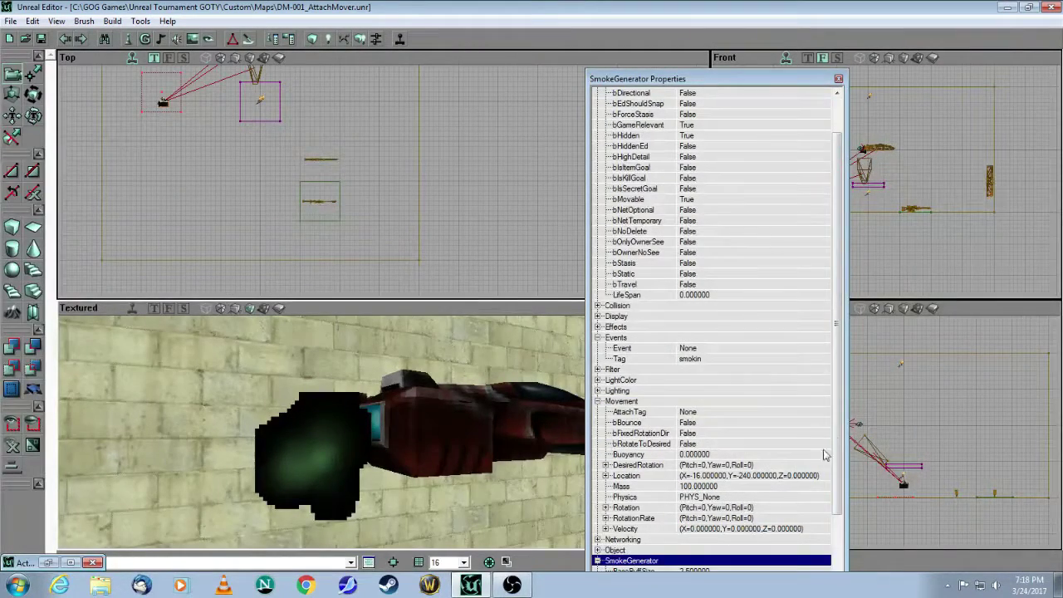
scroll(840, 431, down, 2)
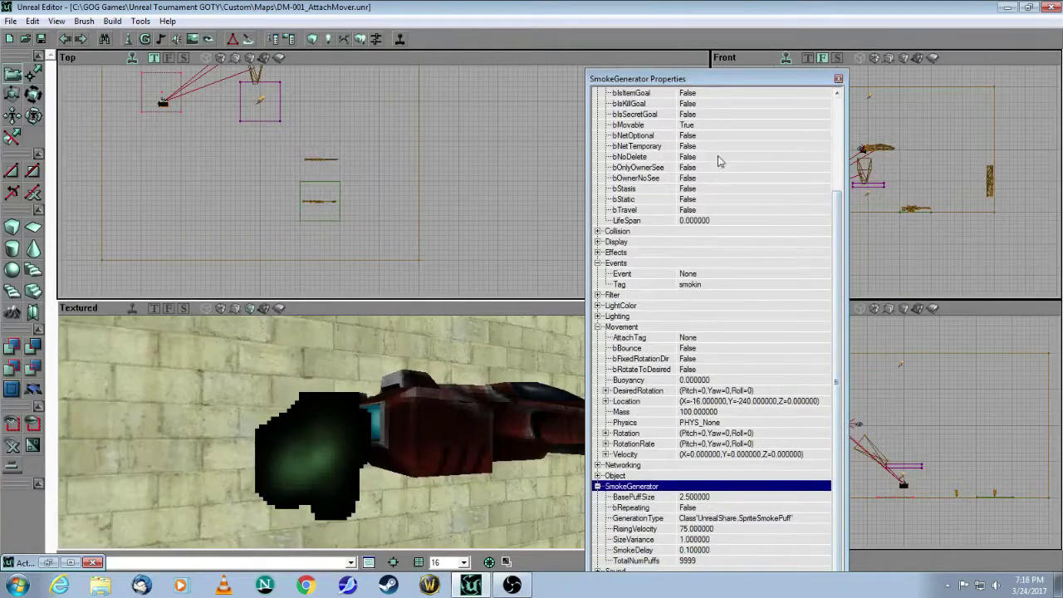
drag(736, 83, 739, 47)
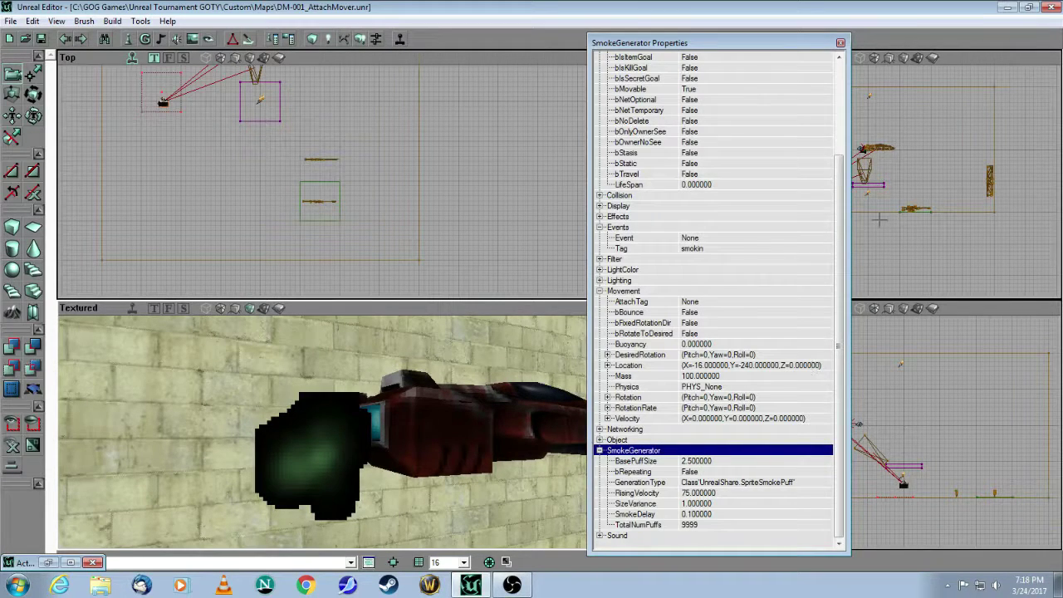
click(841, 43)
- Select the flying car, inspect the Sound settings in its Car01 properties, and close them
drag(553, 218, 547, 245)
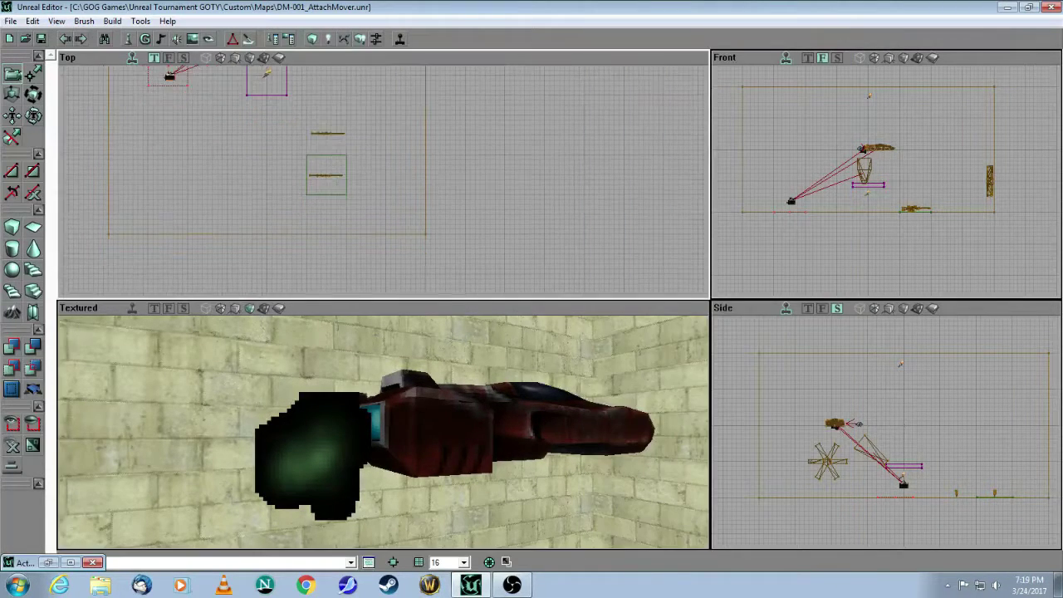
drag(497, 395, 496, 357)
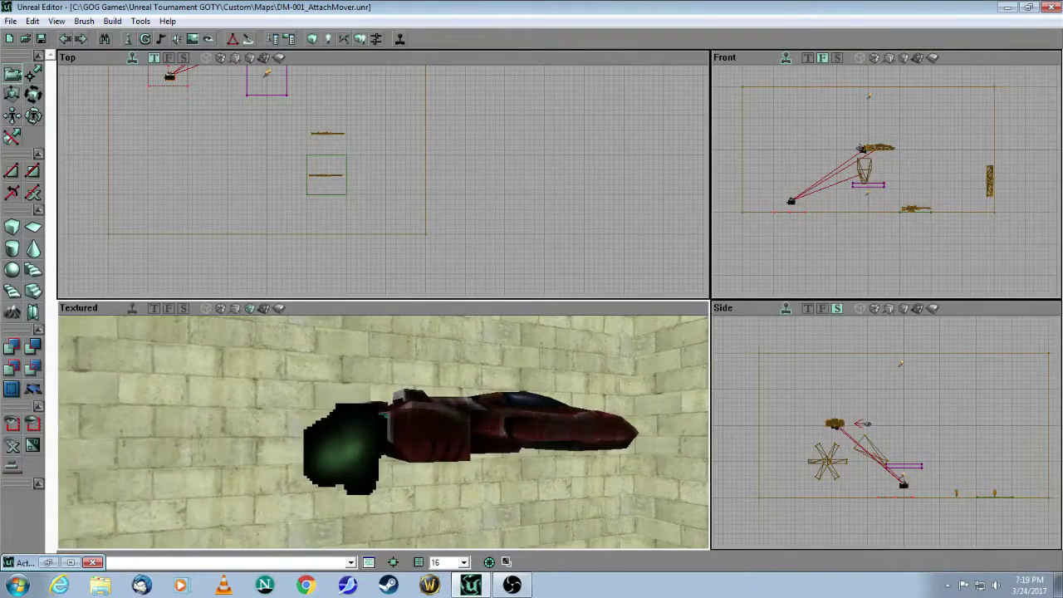
click(488, 419)
right_click(490, 425)
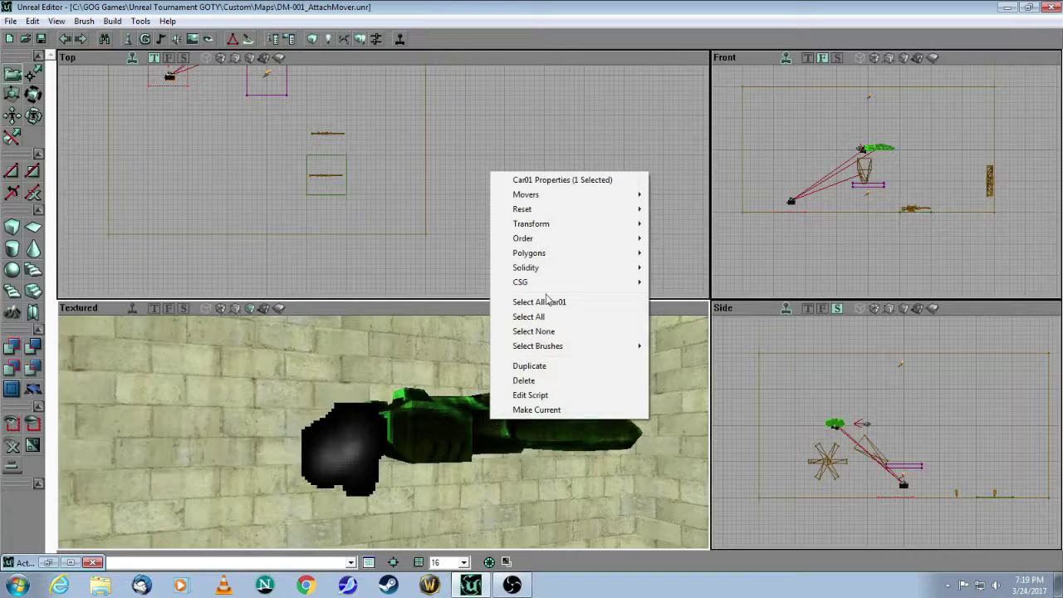
click(552, 180)
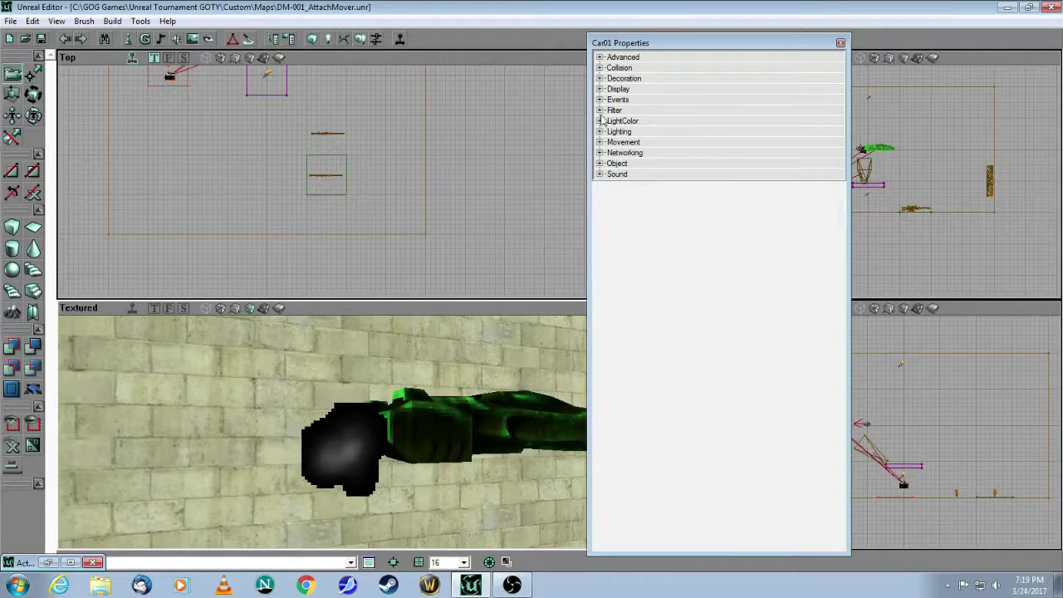
click(600, 174)
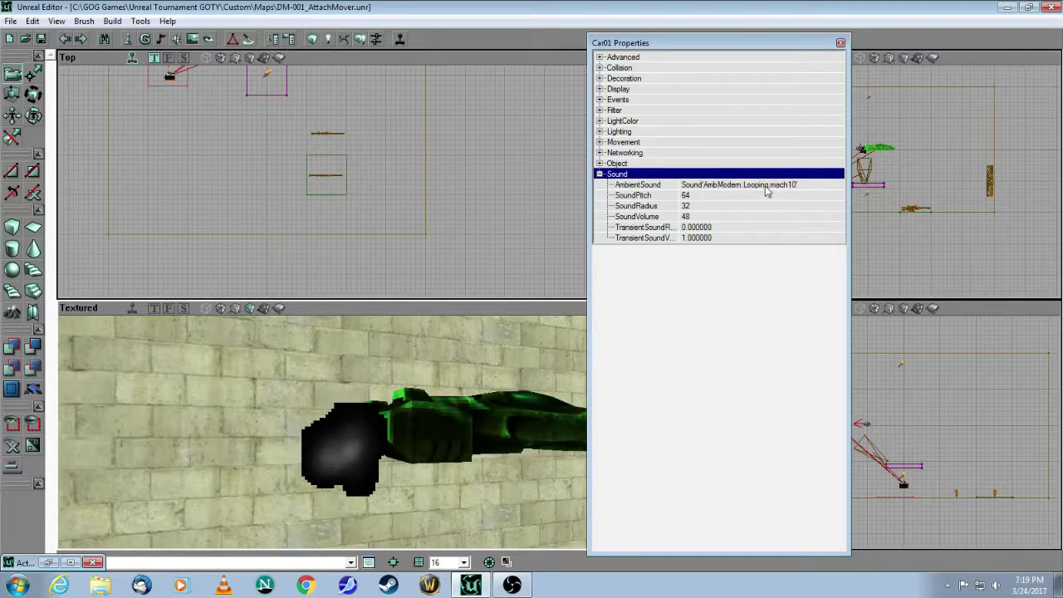
click(840, 43)
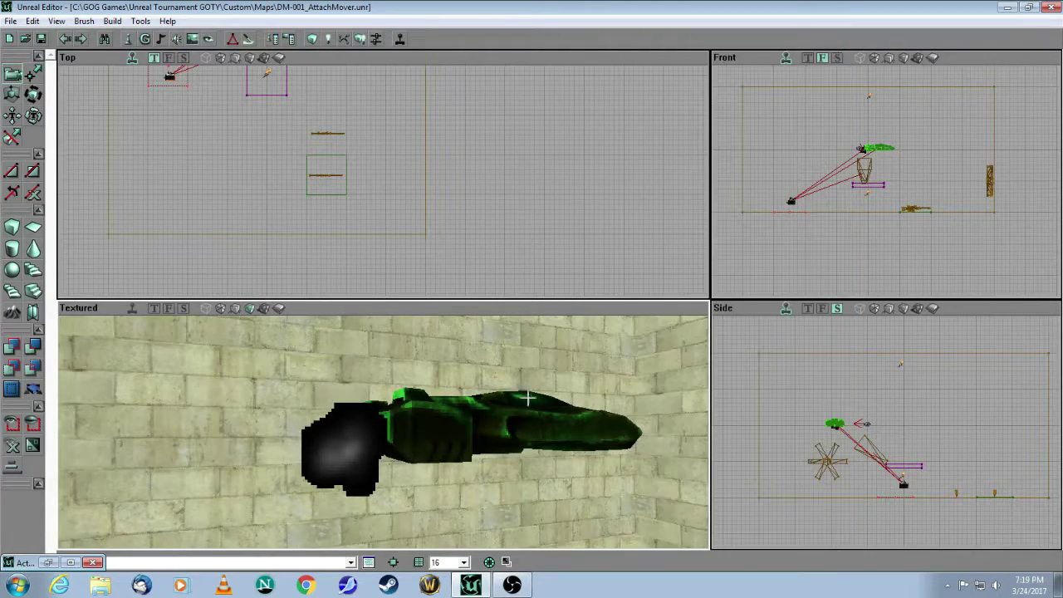
- Select the SmokeGenerator at the car's rear, inspect the Sound settings in its properties, and close them
click(347, 448)
right_click(350, 454)
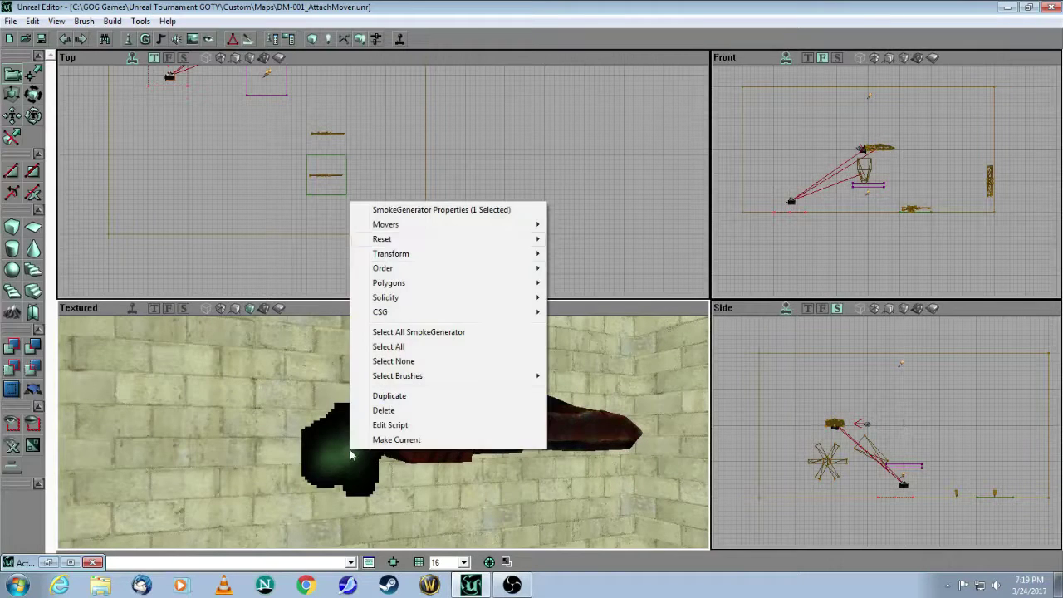
click(398, 210)
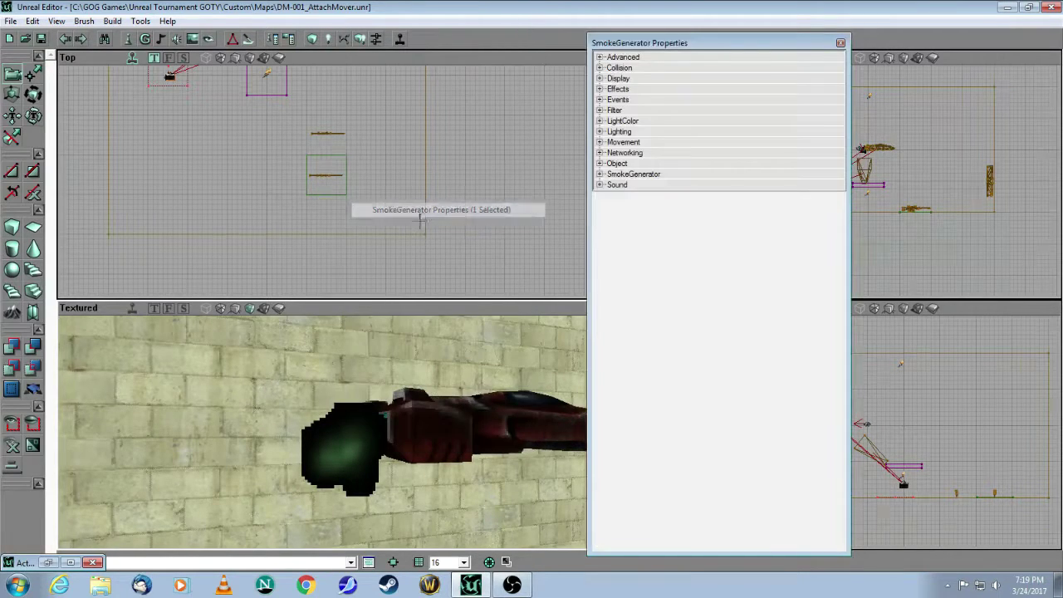
click(599, 185)
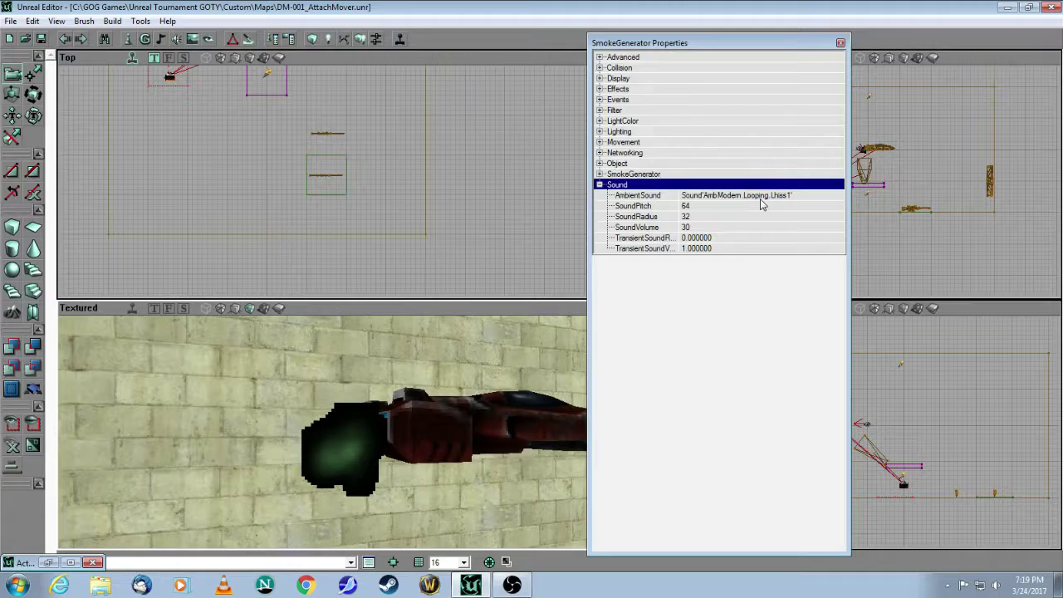
click(840, 42)
- Find the Trigger on the floor, inspect the Event setting under Events in its properties, and close them
drag(525, 423, 474, 443)
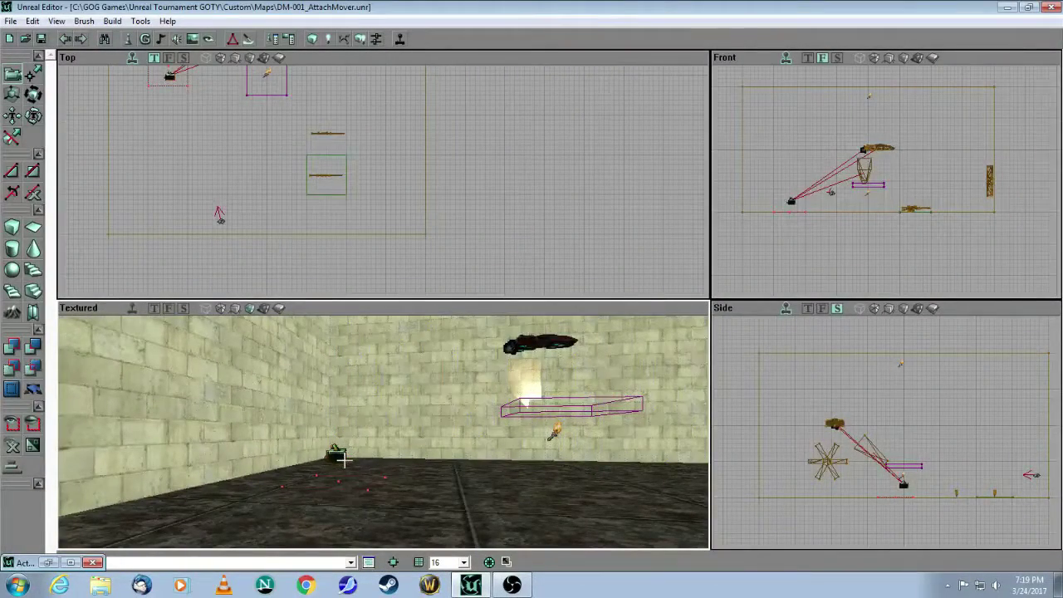
drag(362, 452, 315, 510)
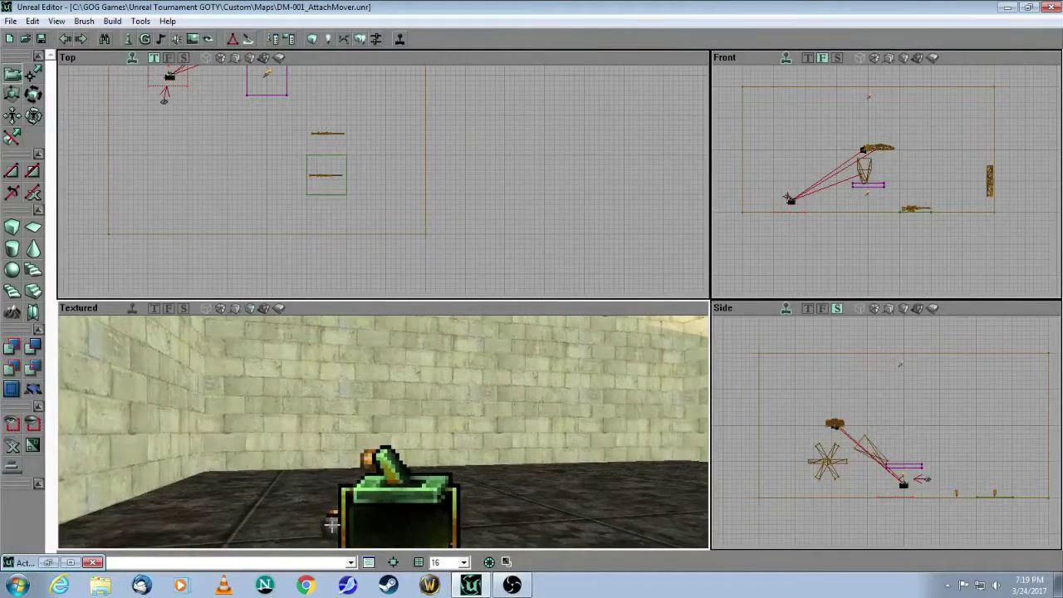
right_click(395, 511)
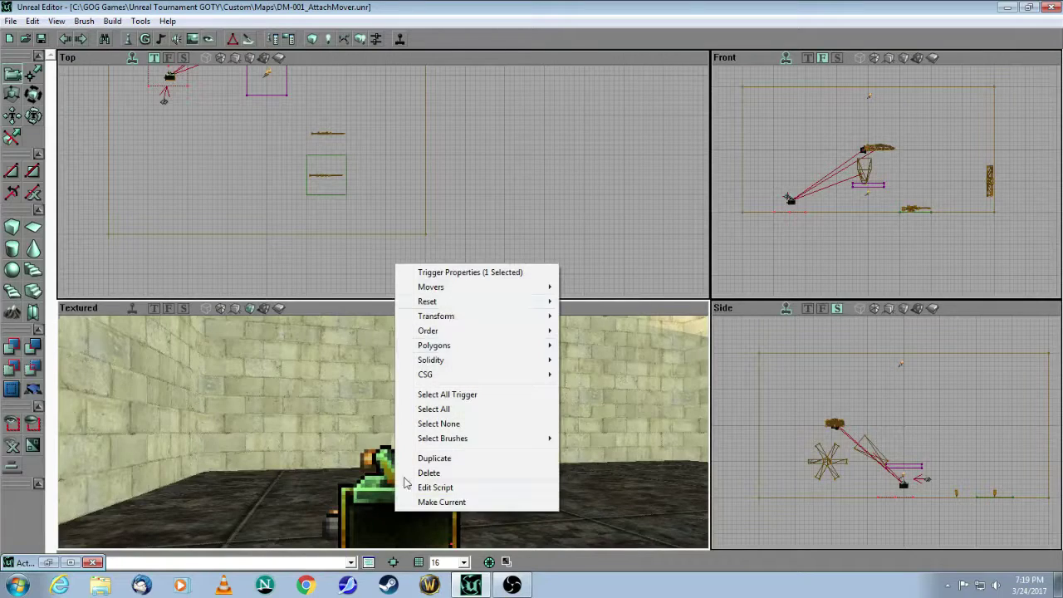
click(448, 275)
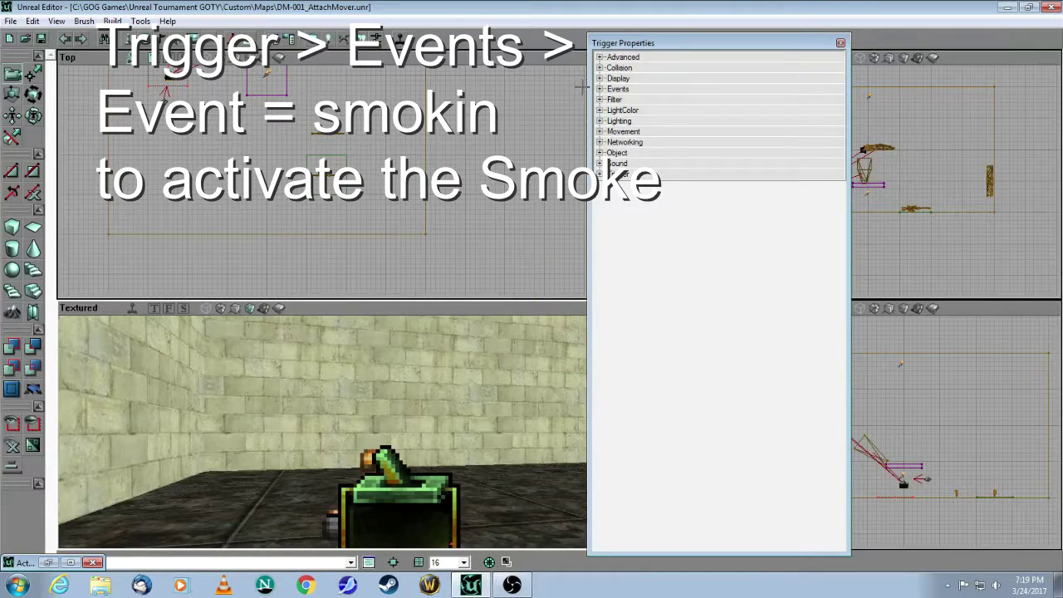
click(600, 89)
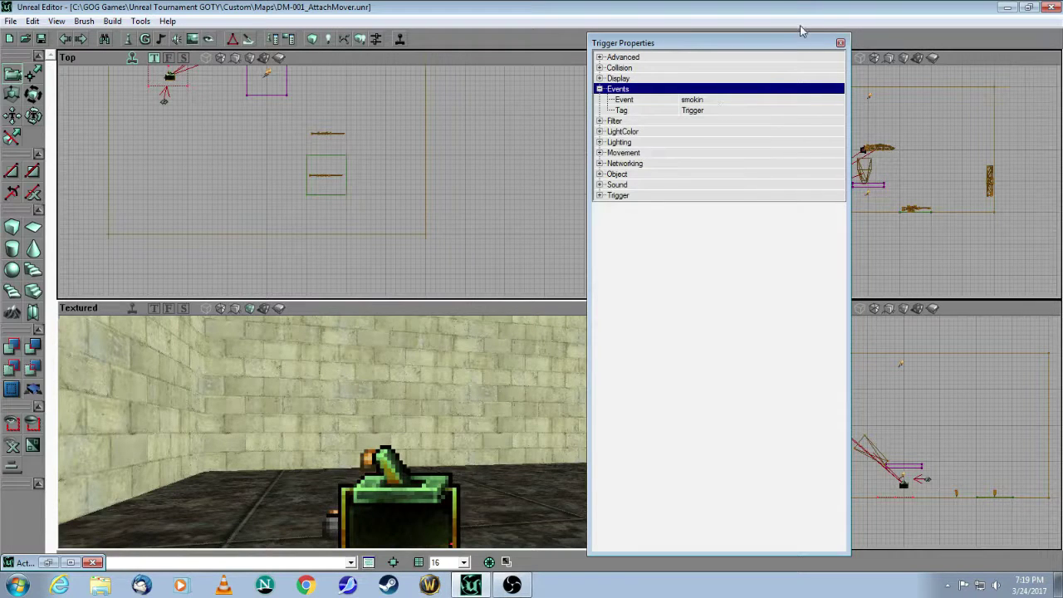
click(840, 43)
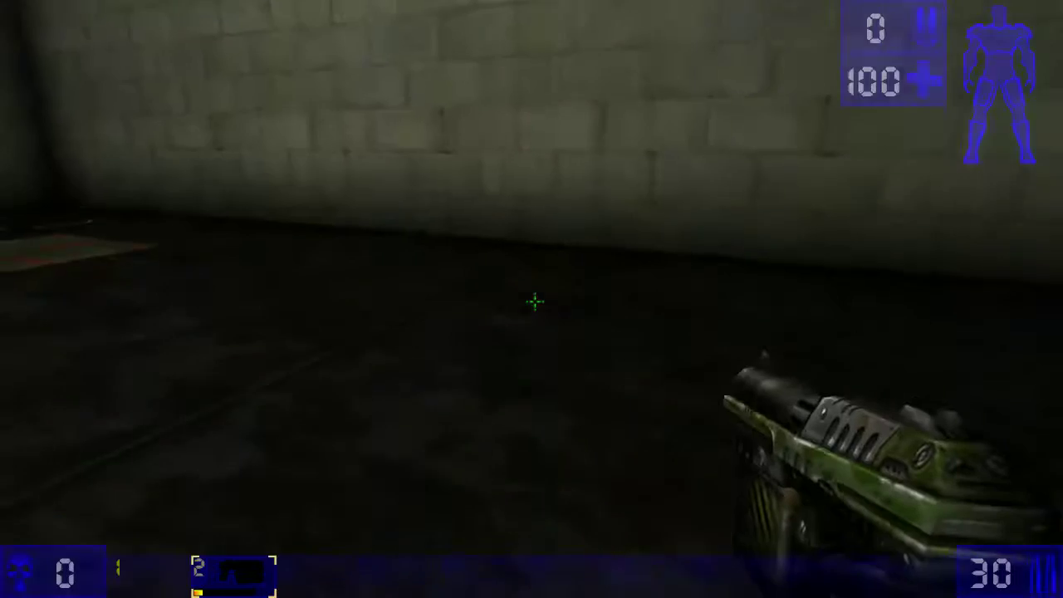
key(w)
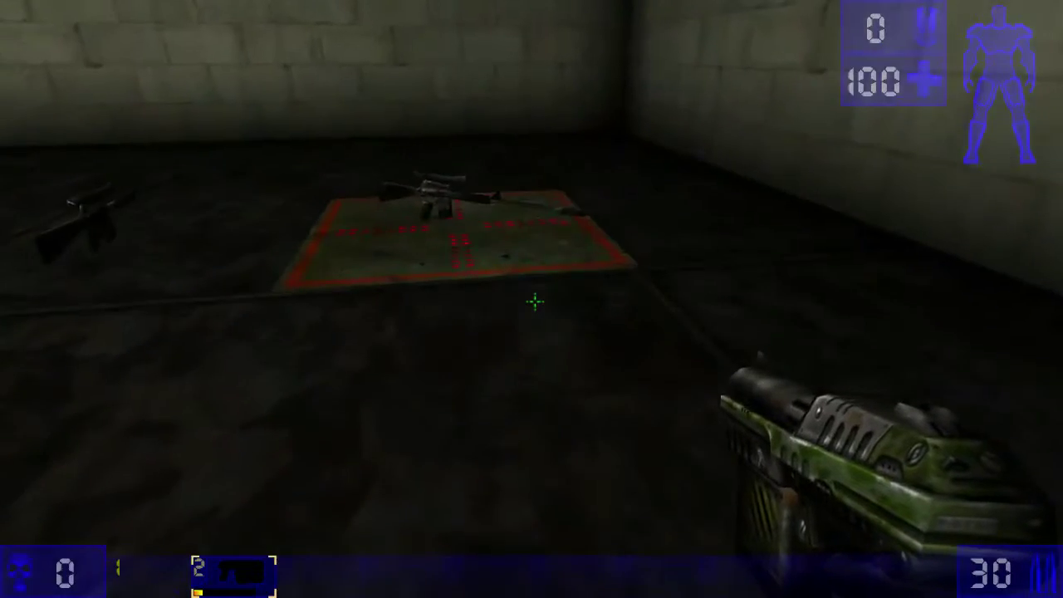
key(w)
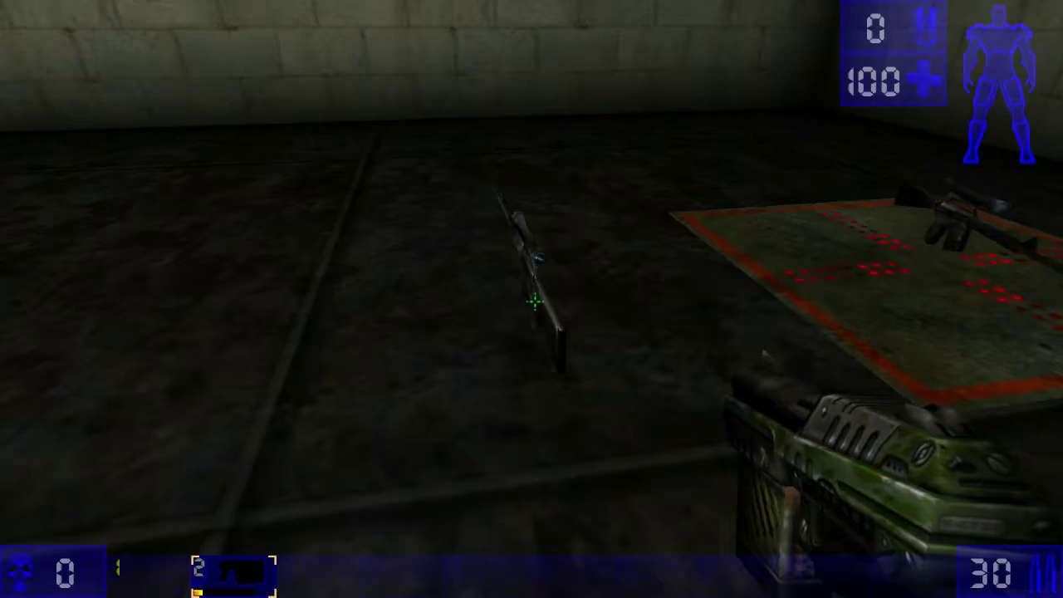
key(w)
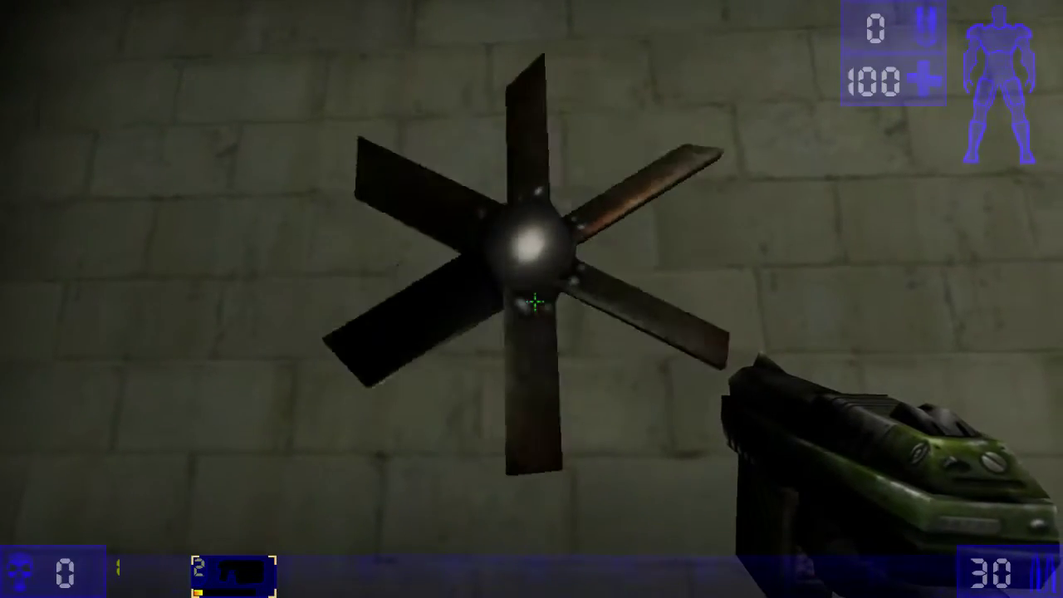
key(s)
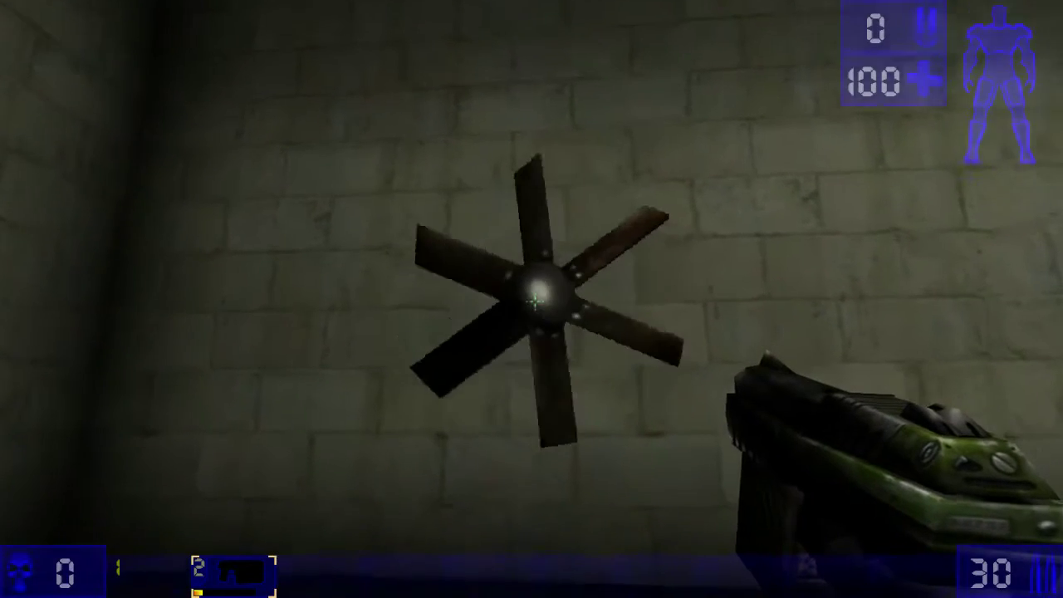
click(535, 302)
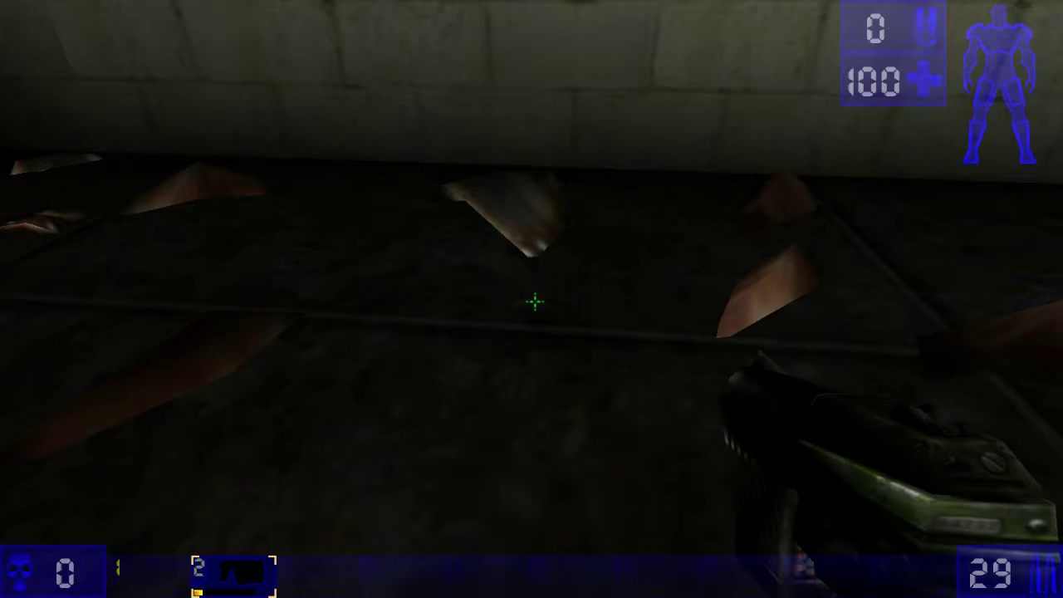
key(w)
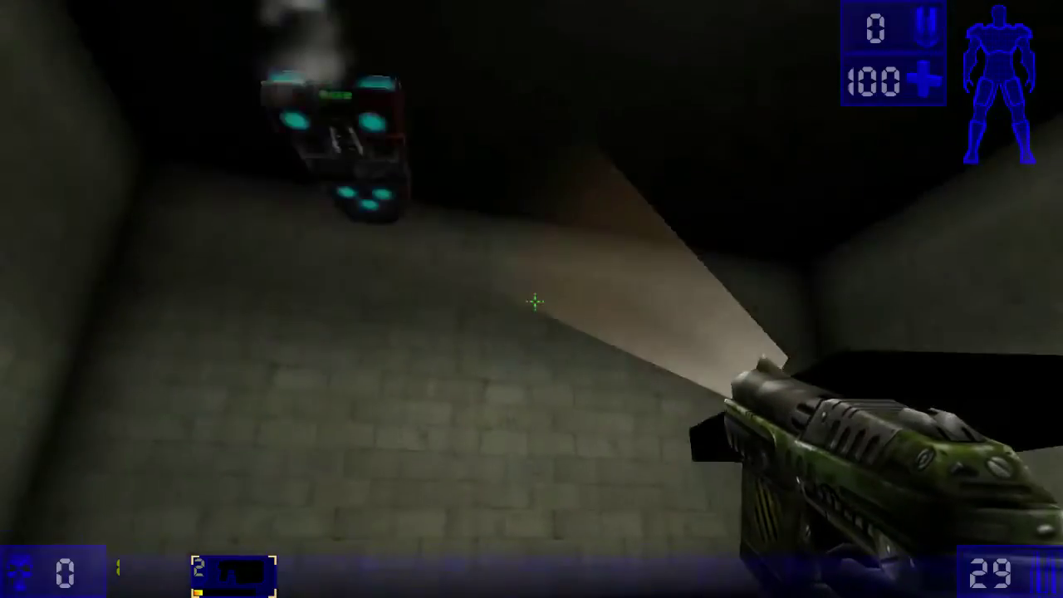
key(s)
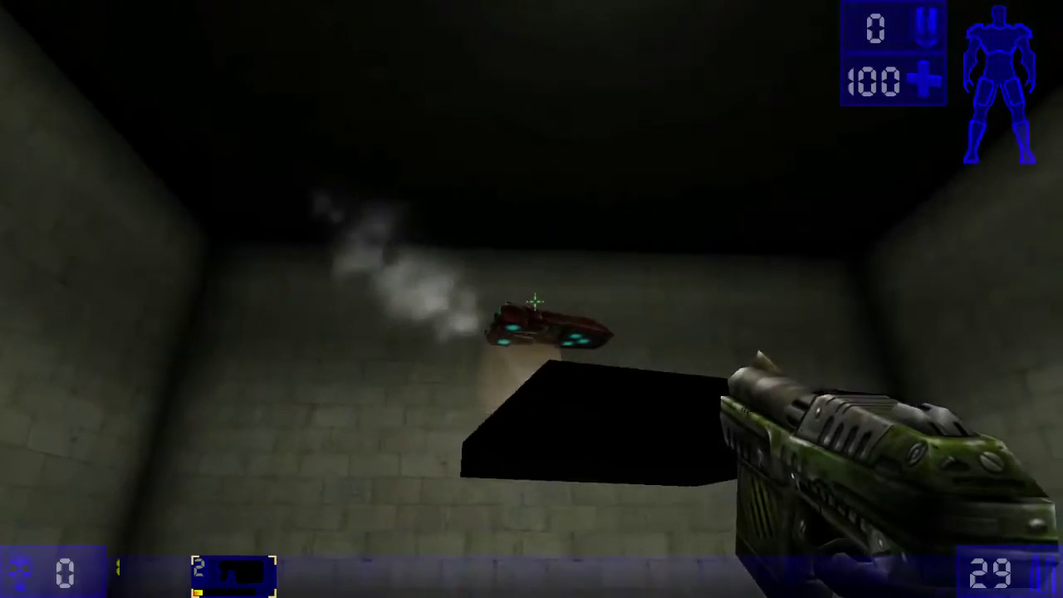
key(s)
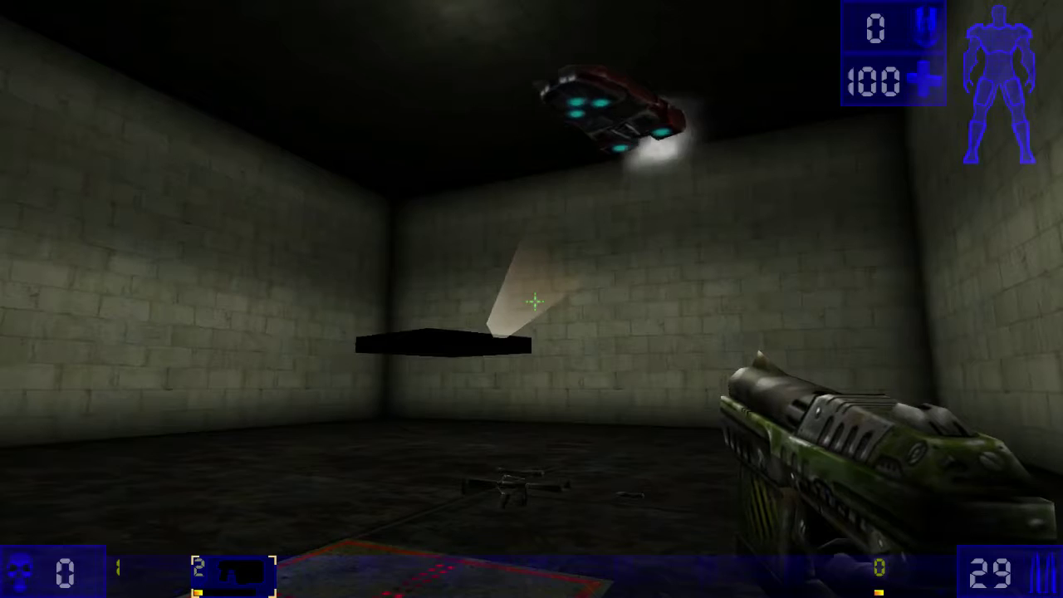
key(s)
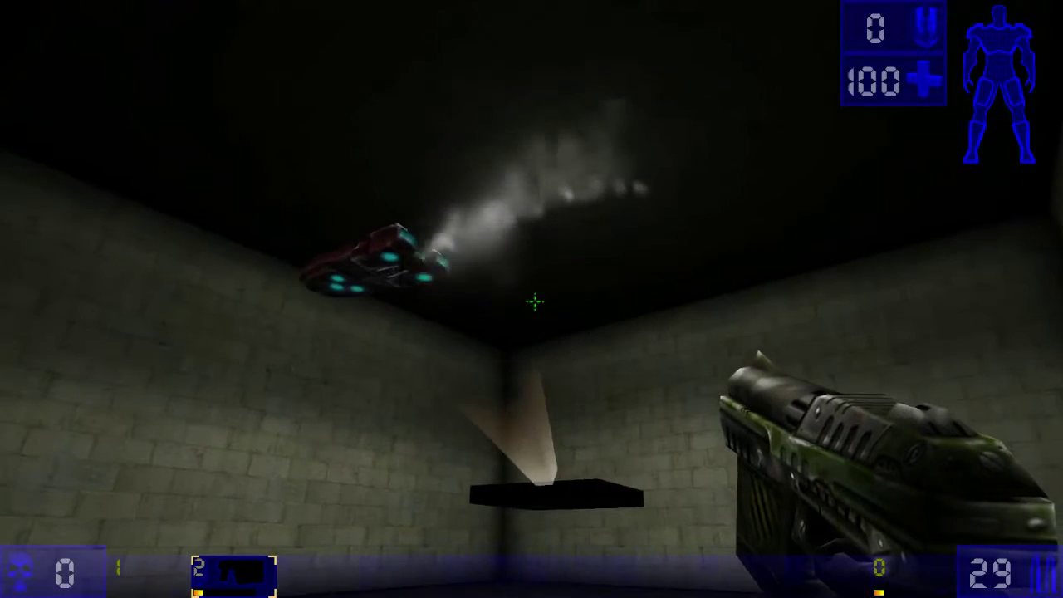
- Walk around the room in the running map and examine how the flying car, its smoke trail and the light beam follow the moving AttachMover platform
key(s)
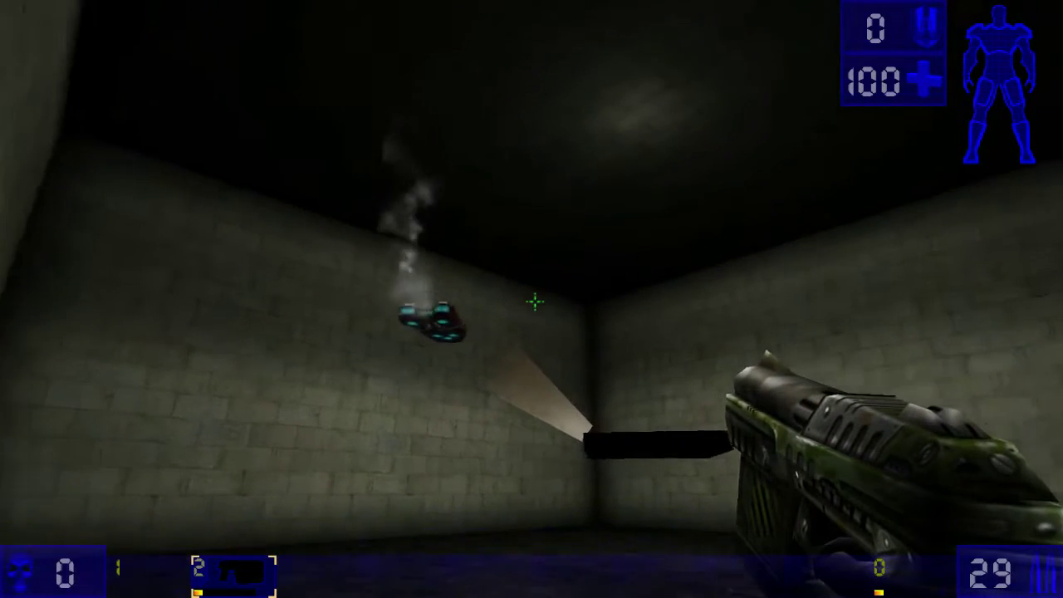
key(s)
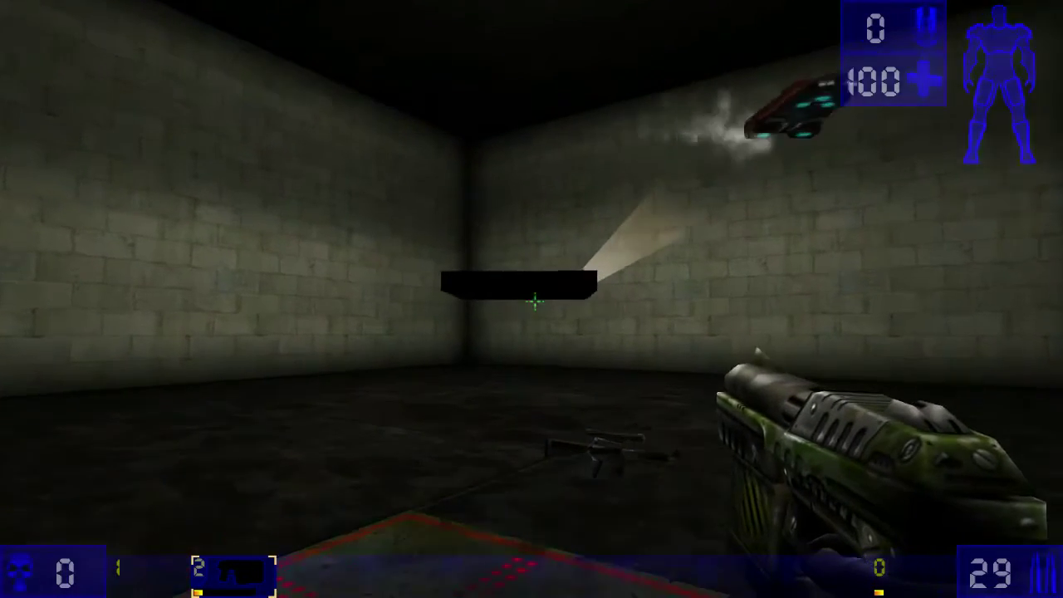
key(w)
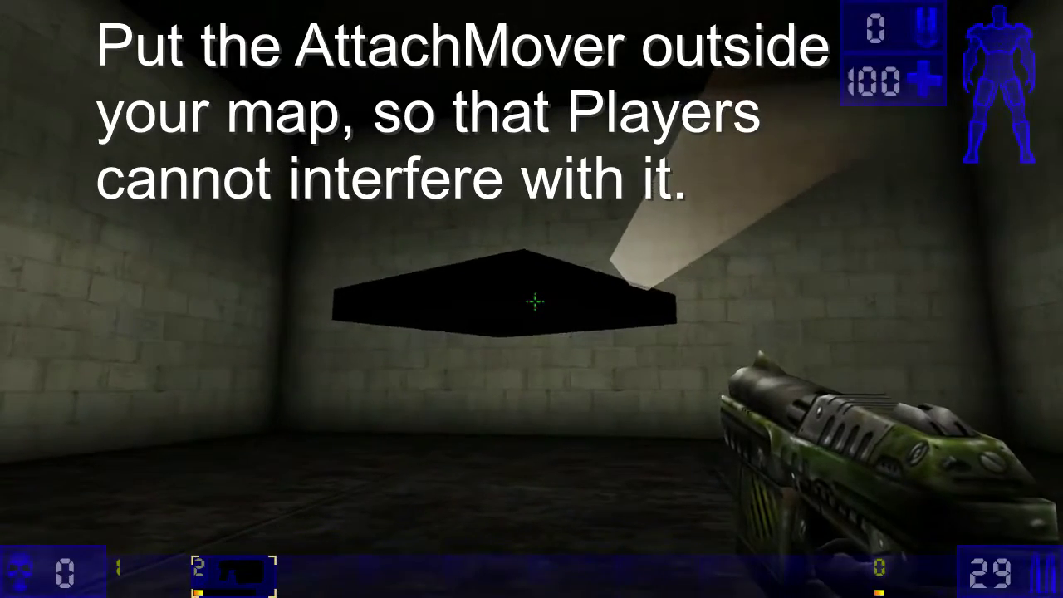
key(w)
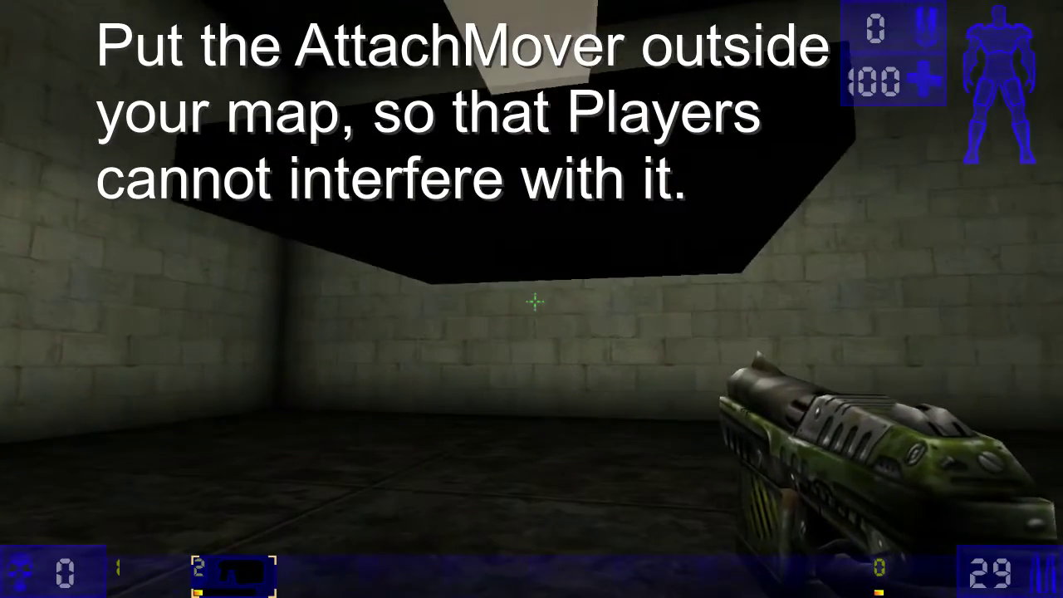
key(s)
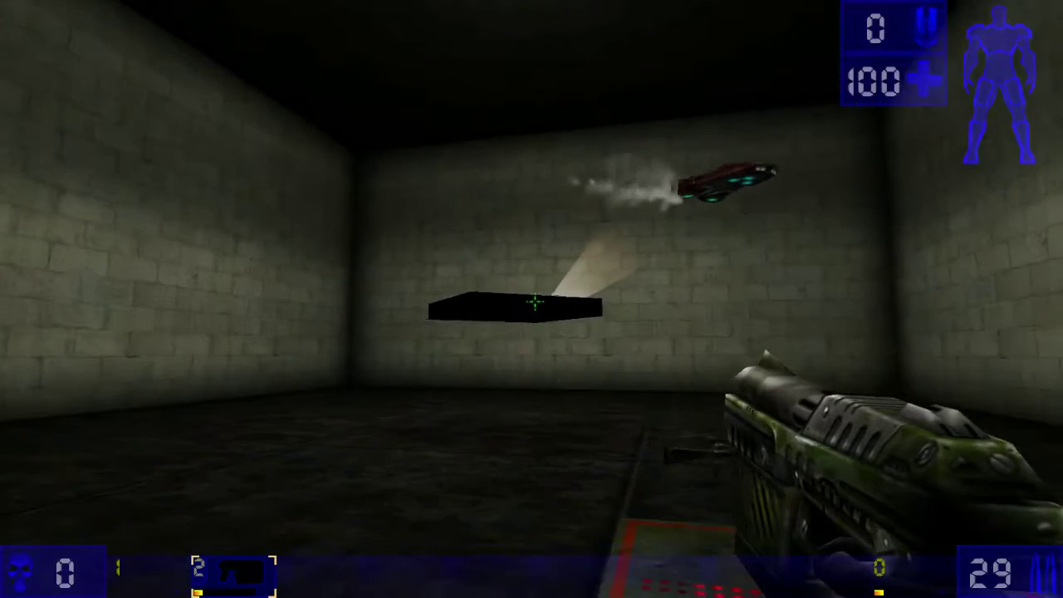
key(w)
key(w)
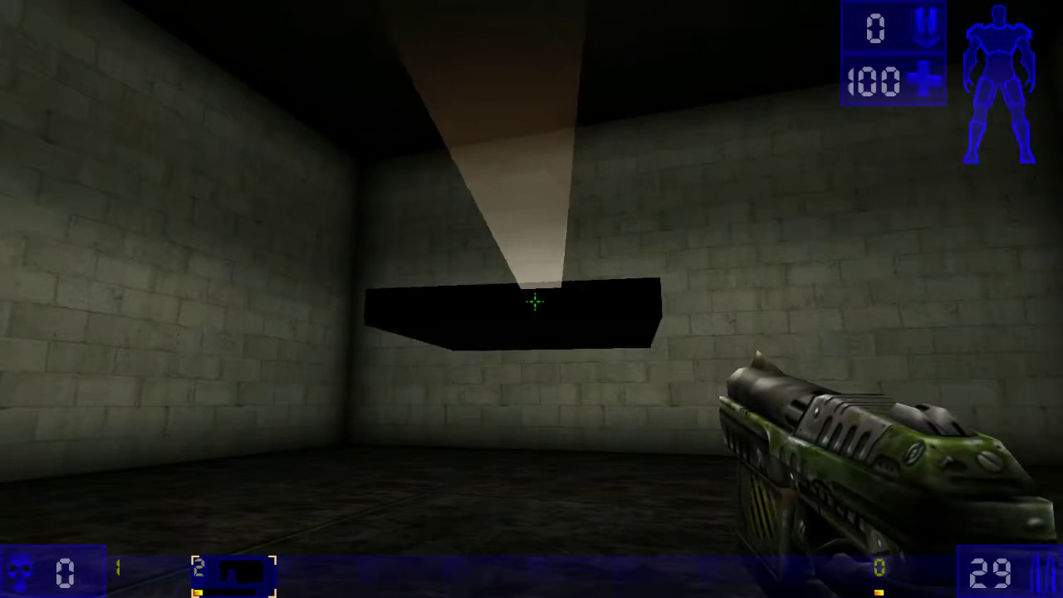
key(d)
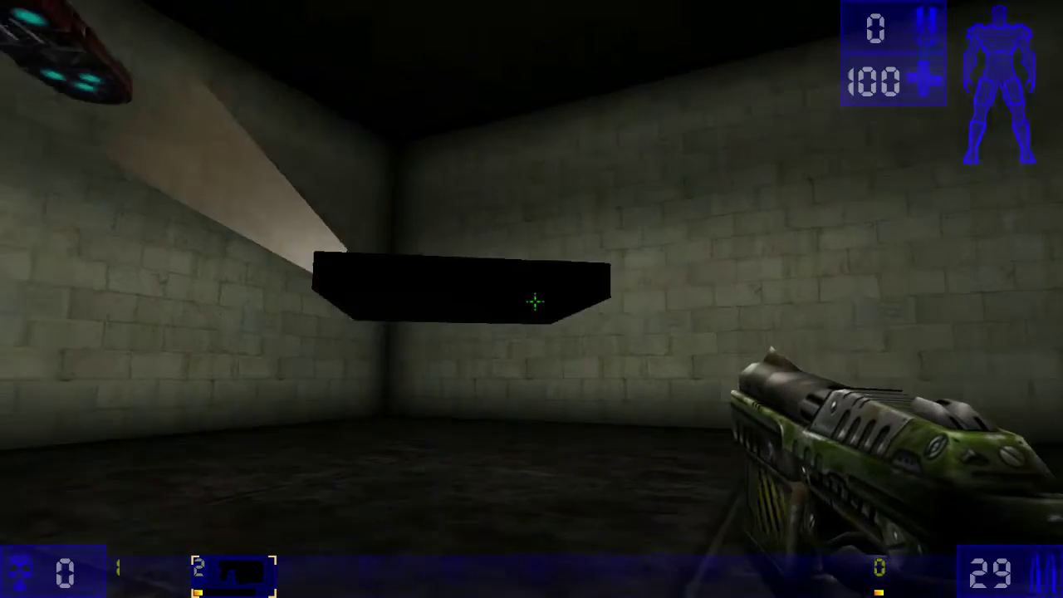
key(d)
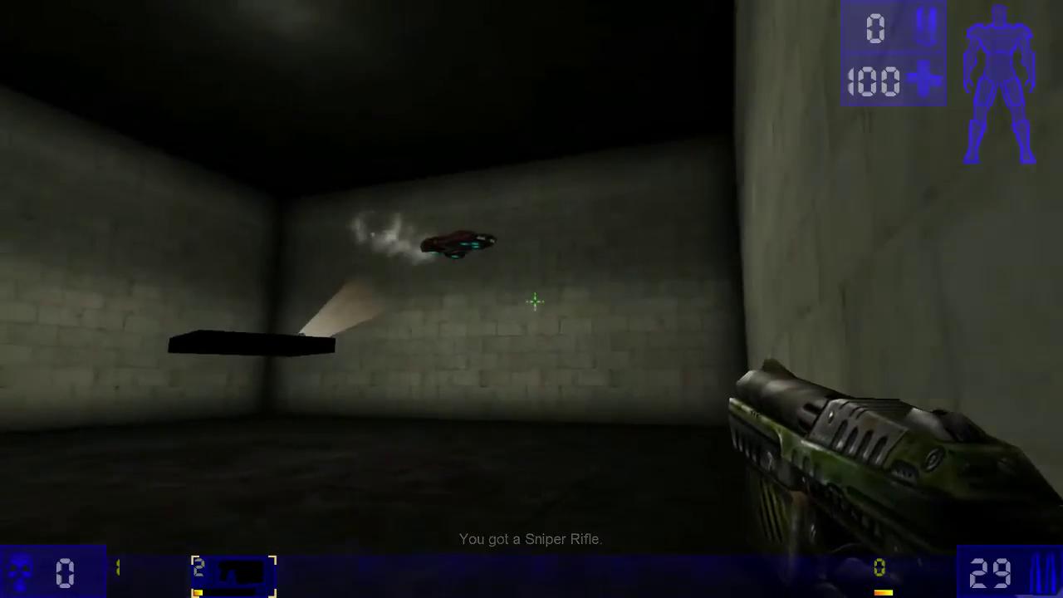
key(w)
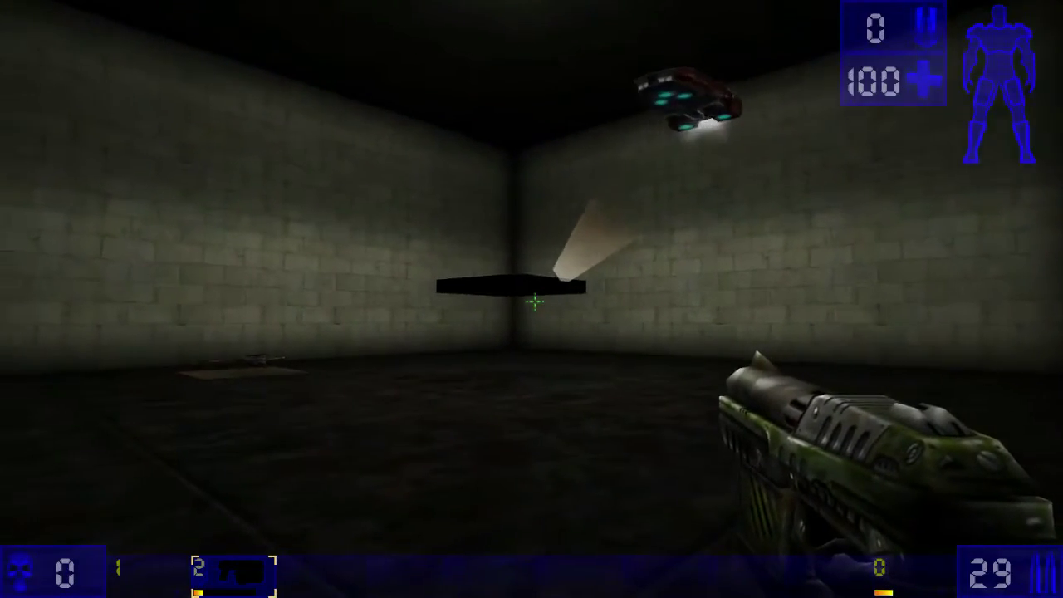
key(s)
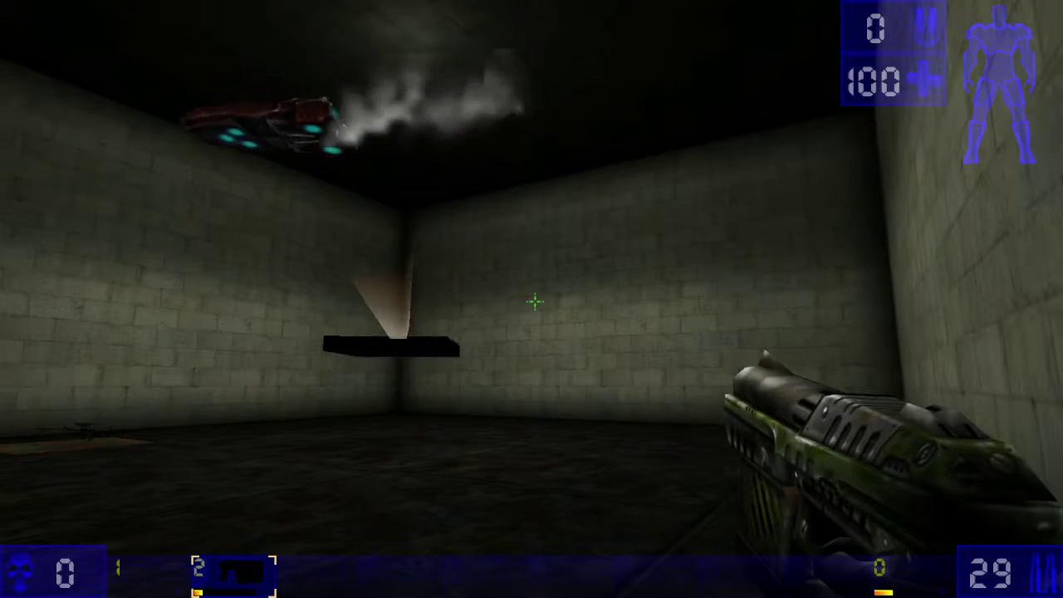